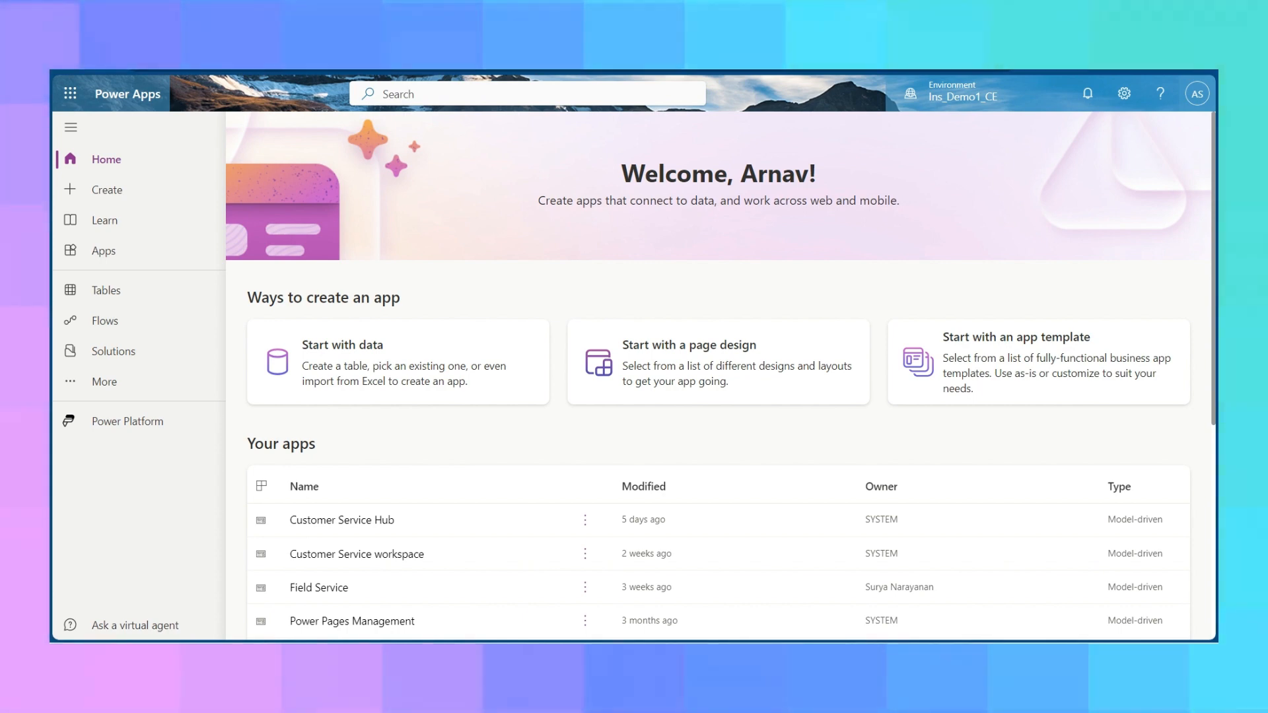
Open the Sales Hub app for editing from the list of all apps.
click(278, 68)
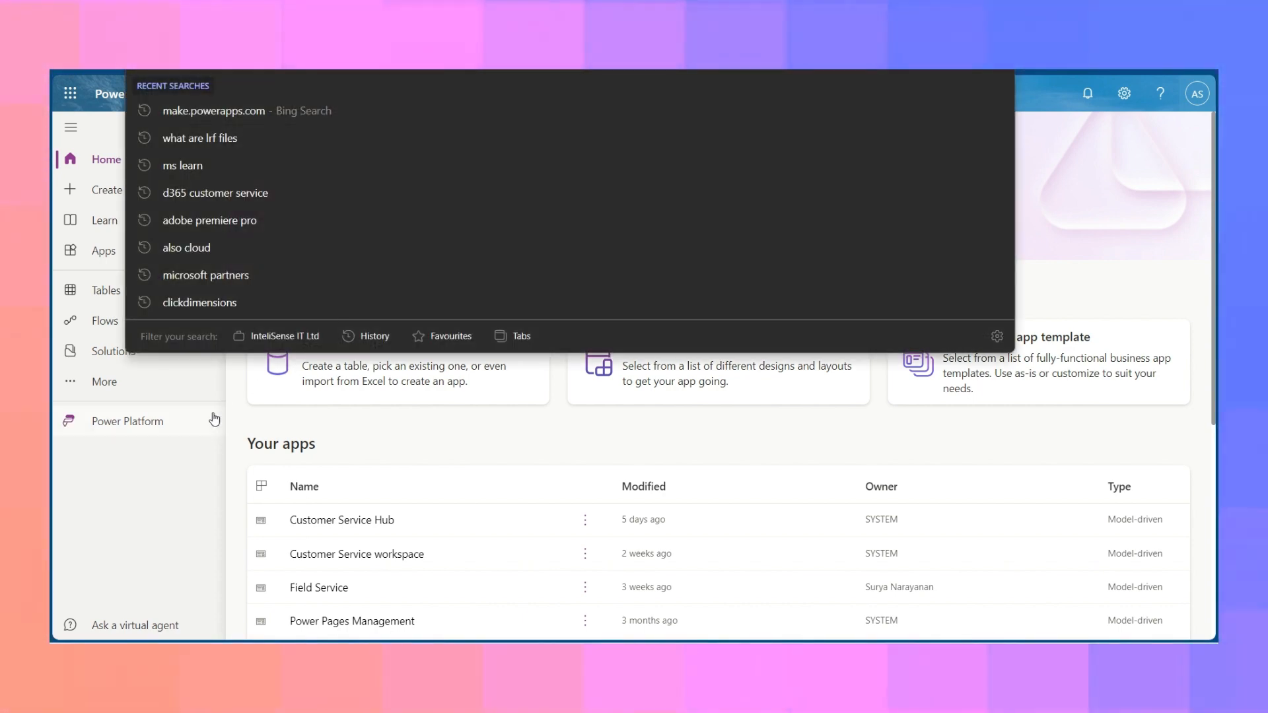
click(189, 451)
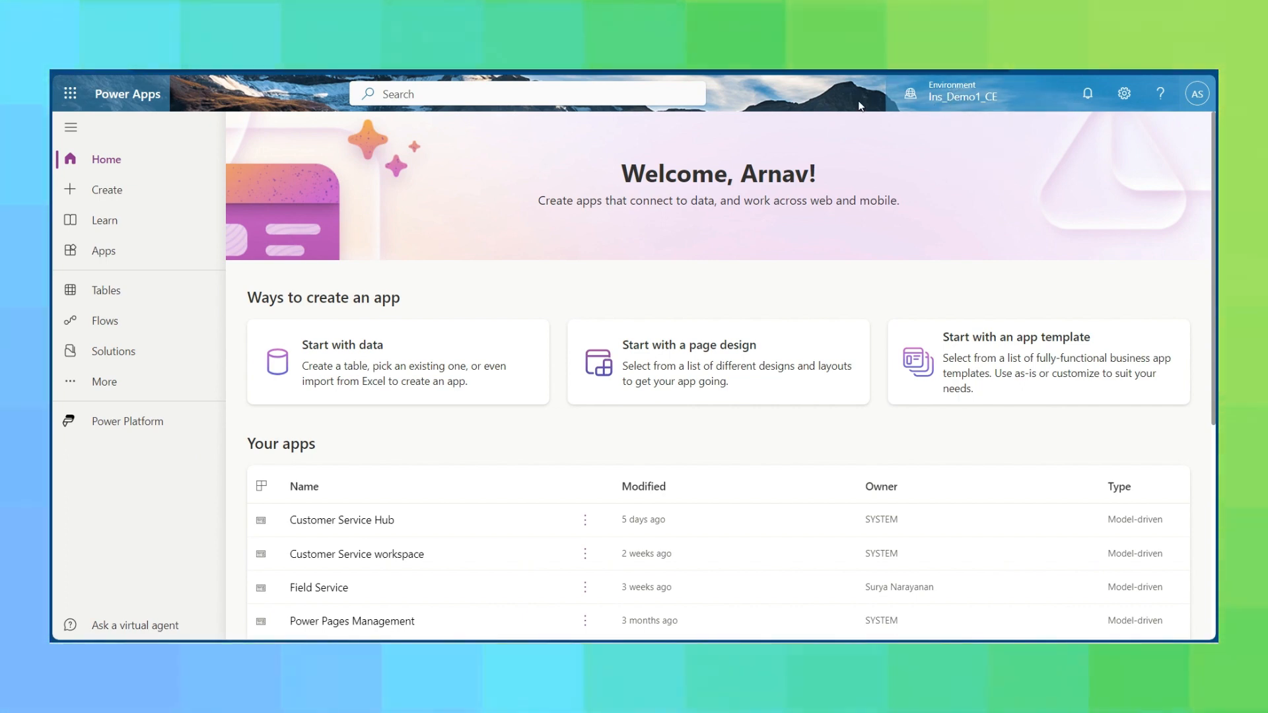
click(151, 248)
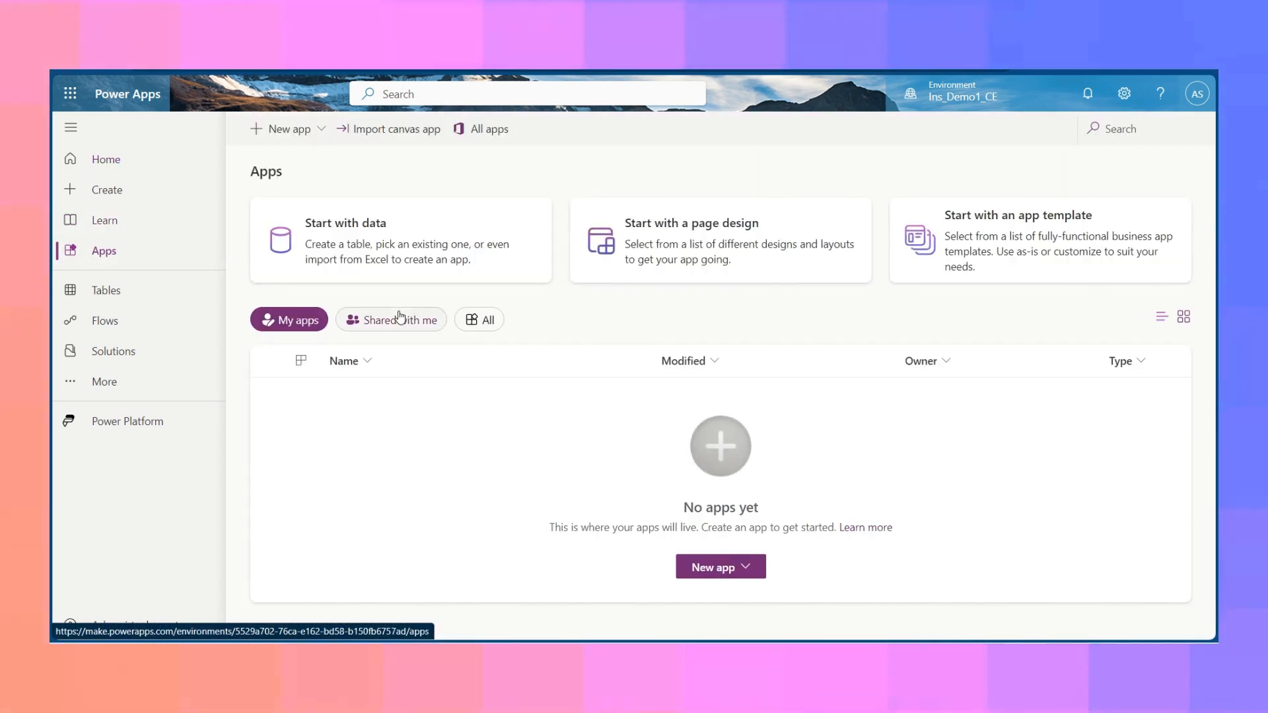
click(479, 320)
scroll(454, 455, down, 1)
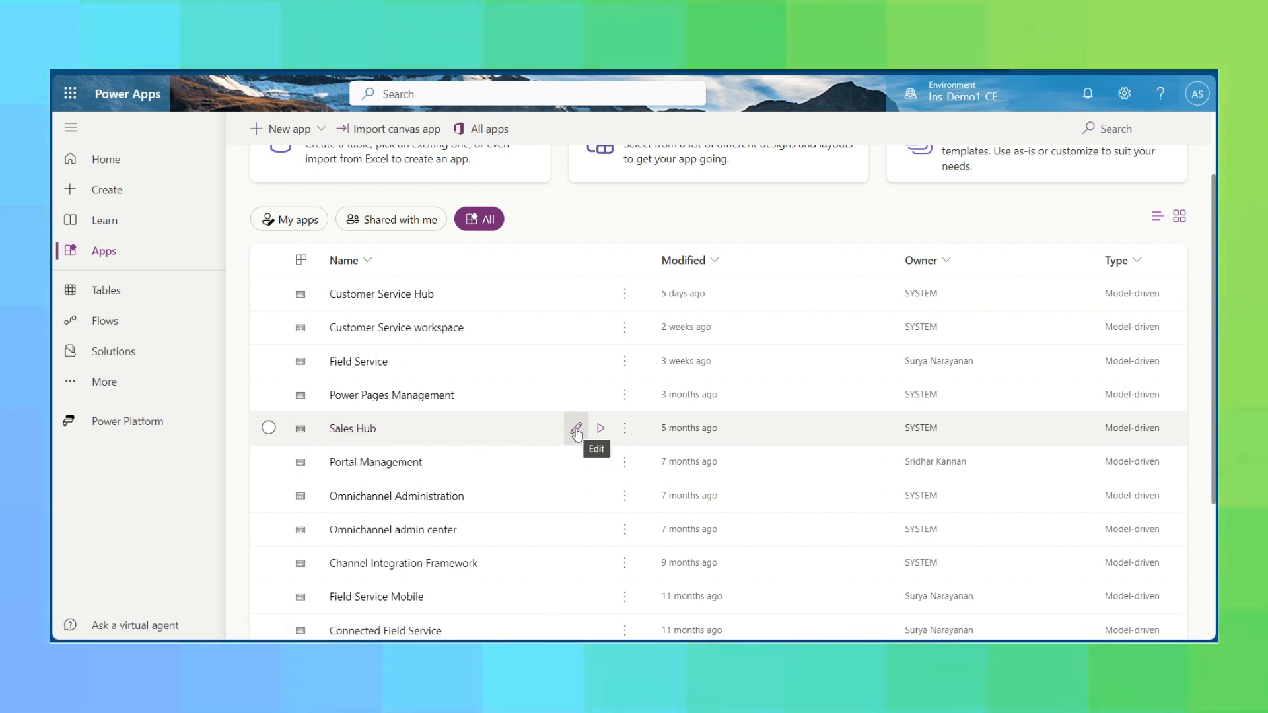
click(577, 430)
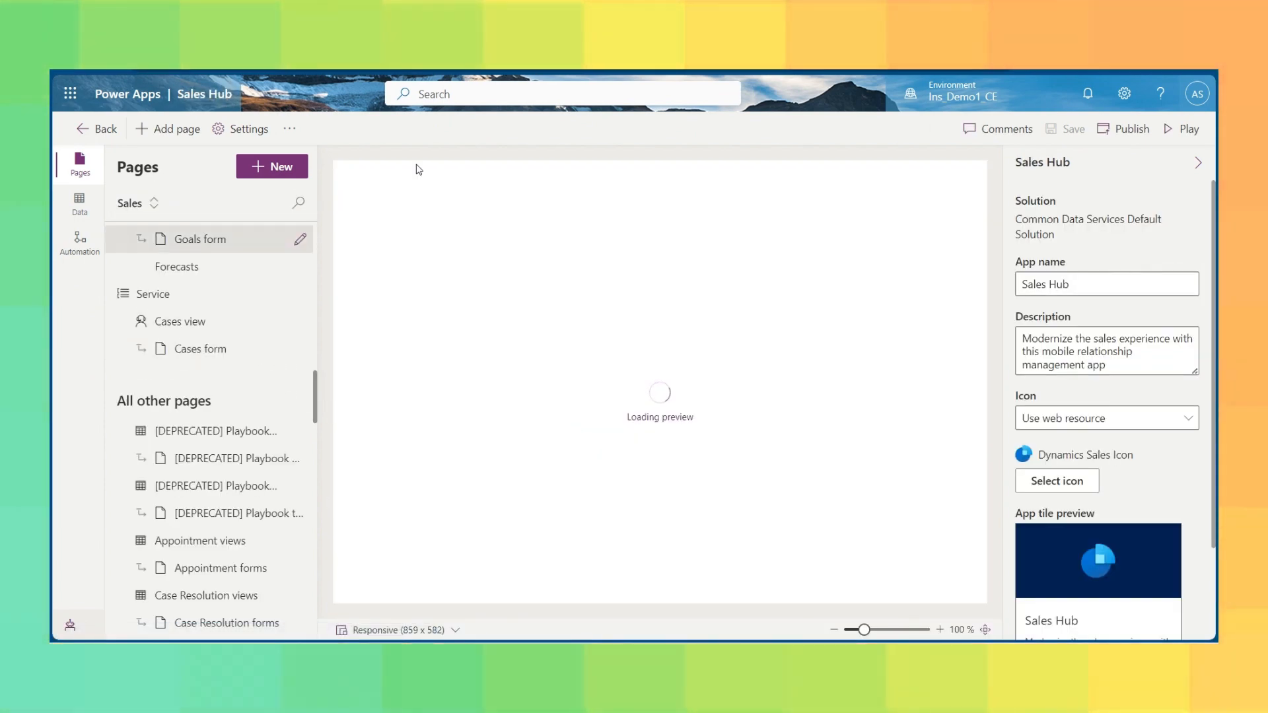
Open the Accounts form under Customers for editing.
scroll(260, 295, up, 9)
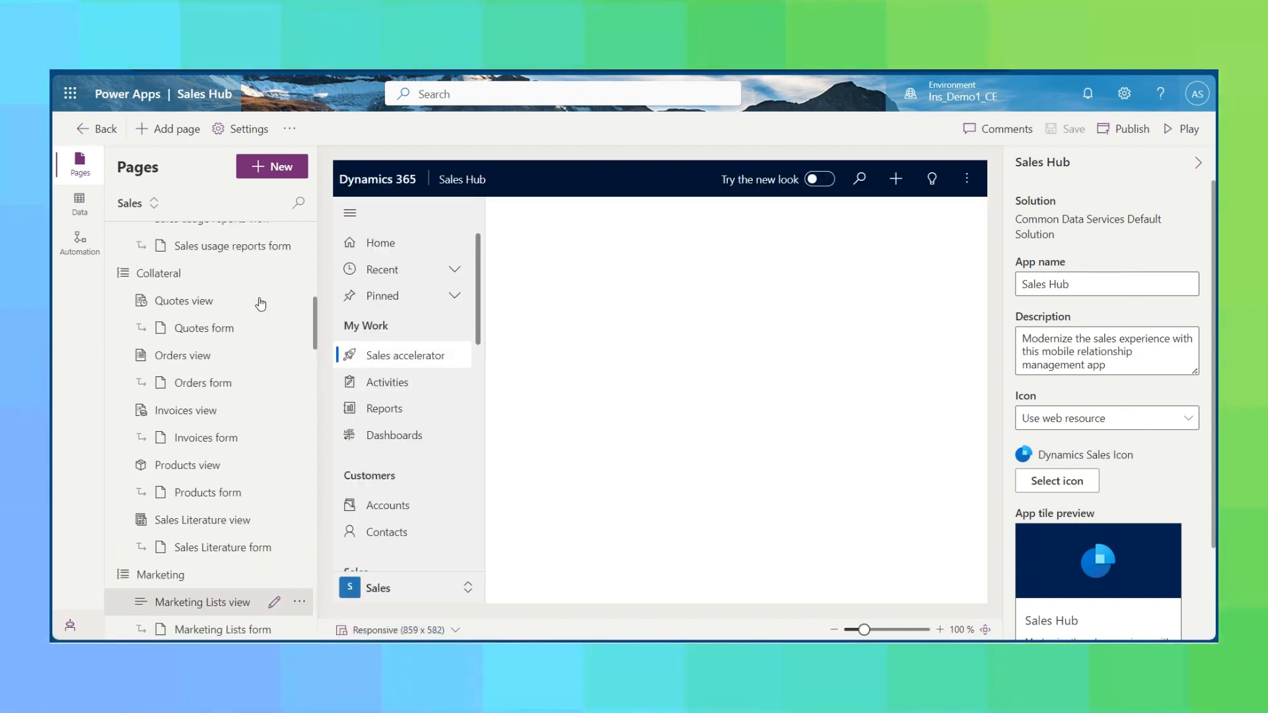
scroll(260, 303, up, 10)
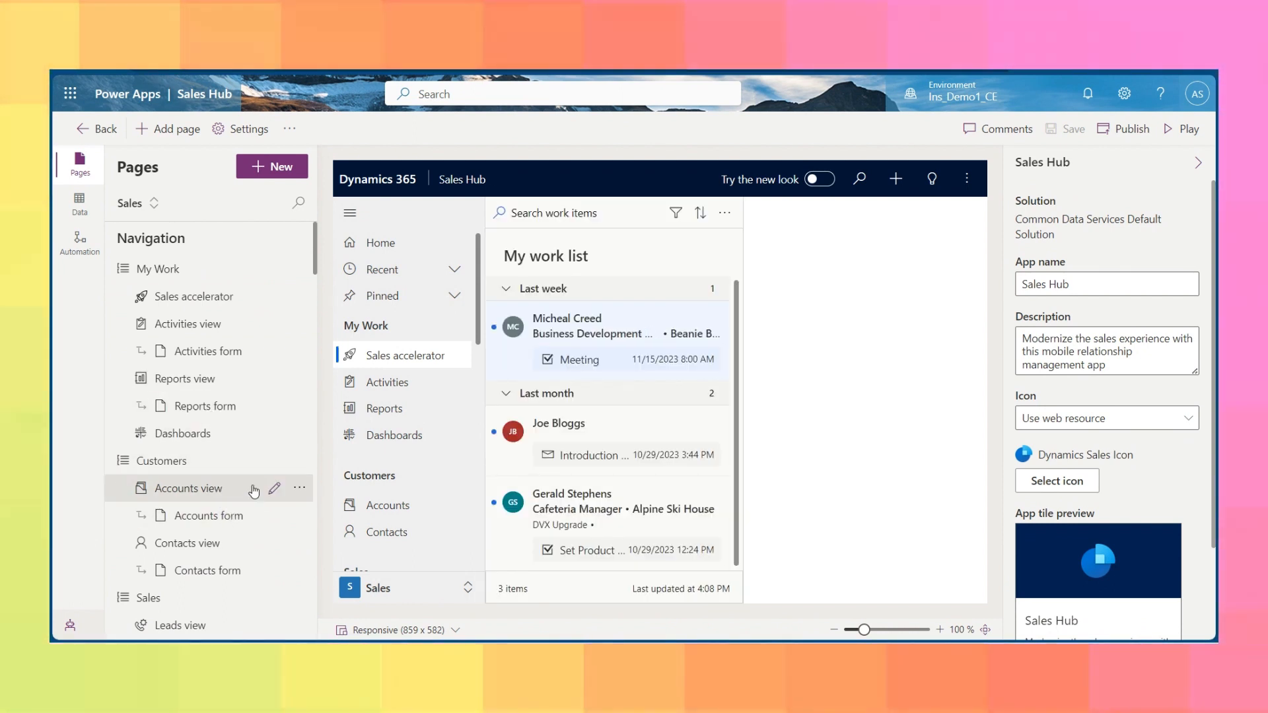
scroll(235, 458, down, 2)
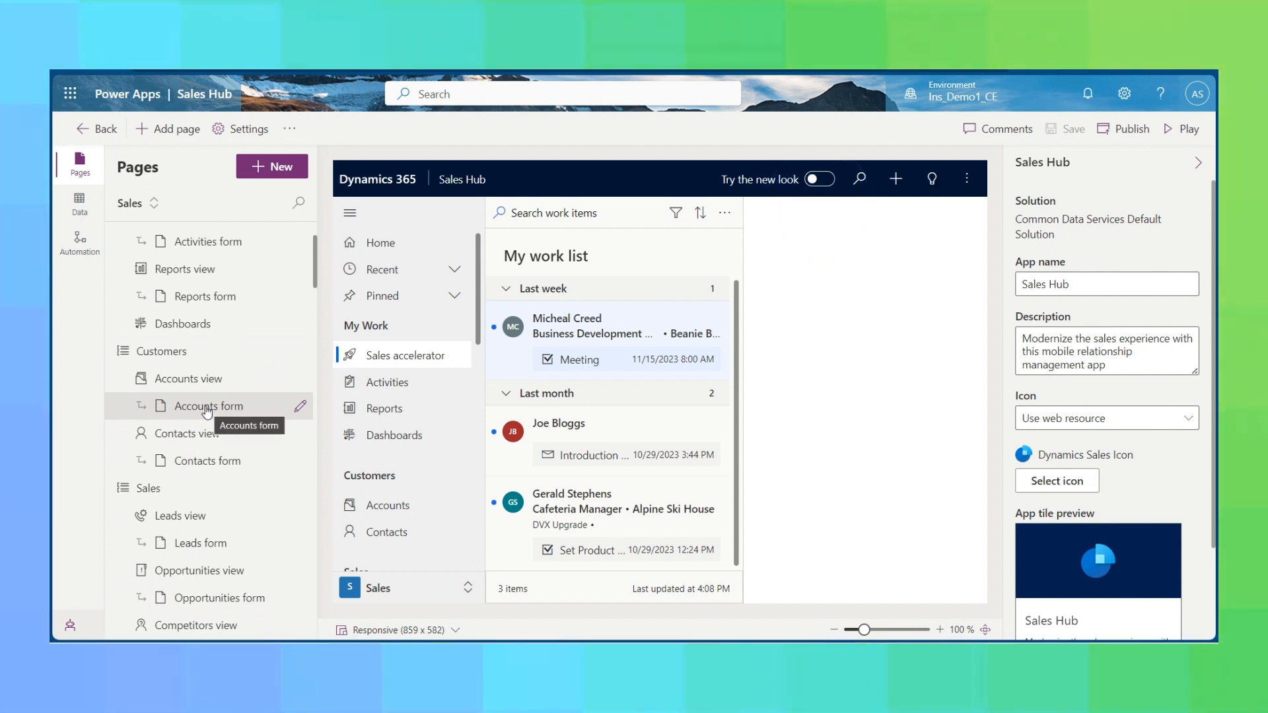
click(300, 409)
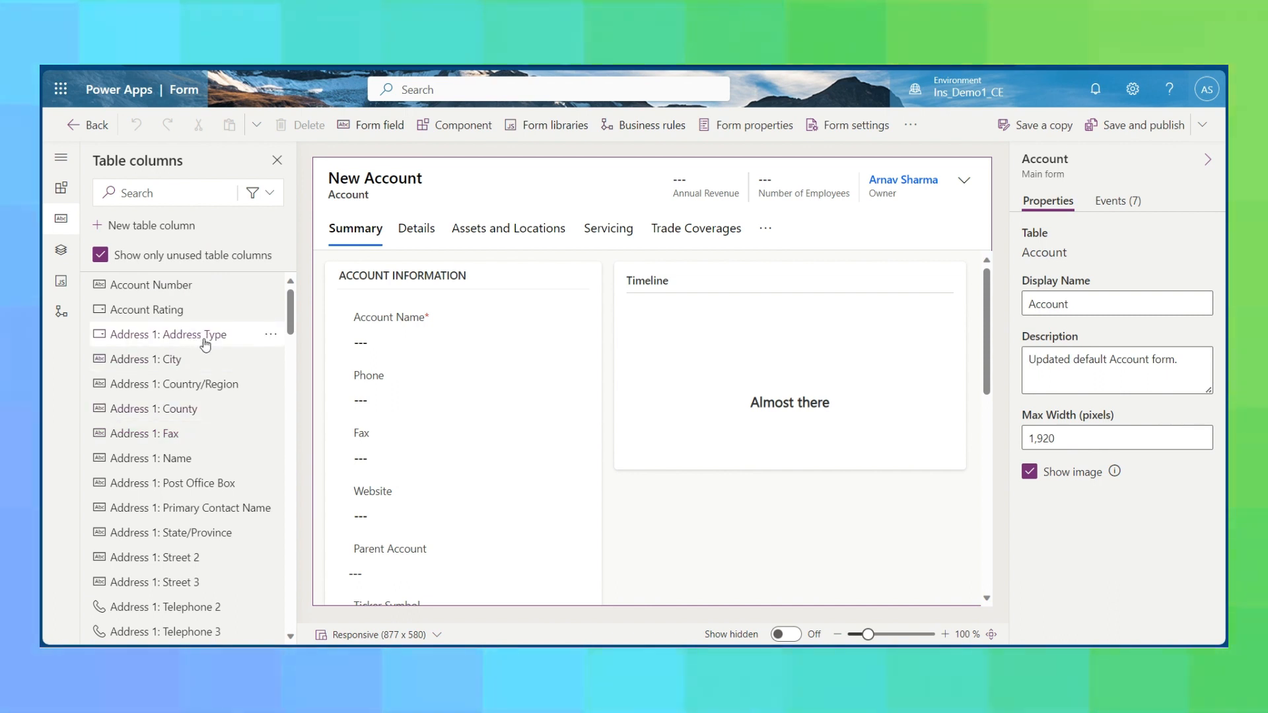
Add the unused Address 2: Telephone 2 column below Phone in the Account Information section.
scroll(188, 458, down, 8)
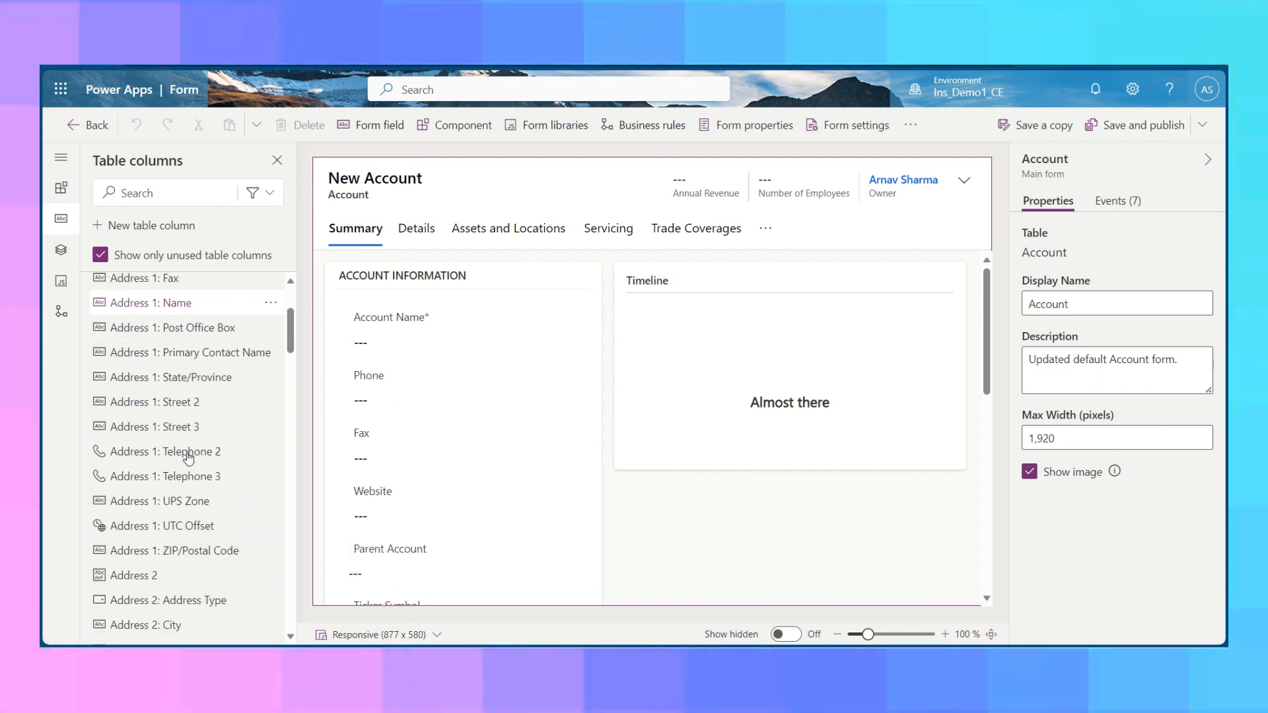
scroll(189, 458, down, 10)
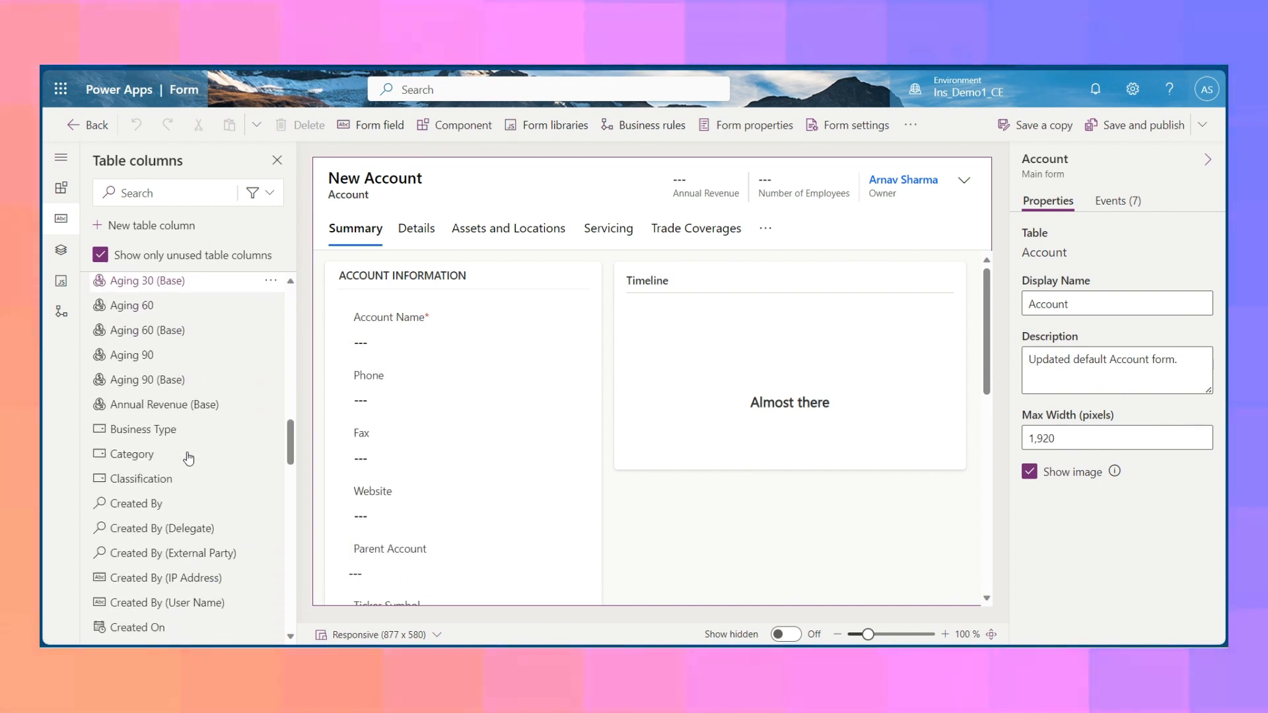
scroll(188, 458, up, 8)
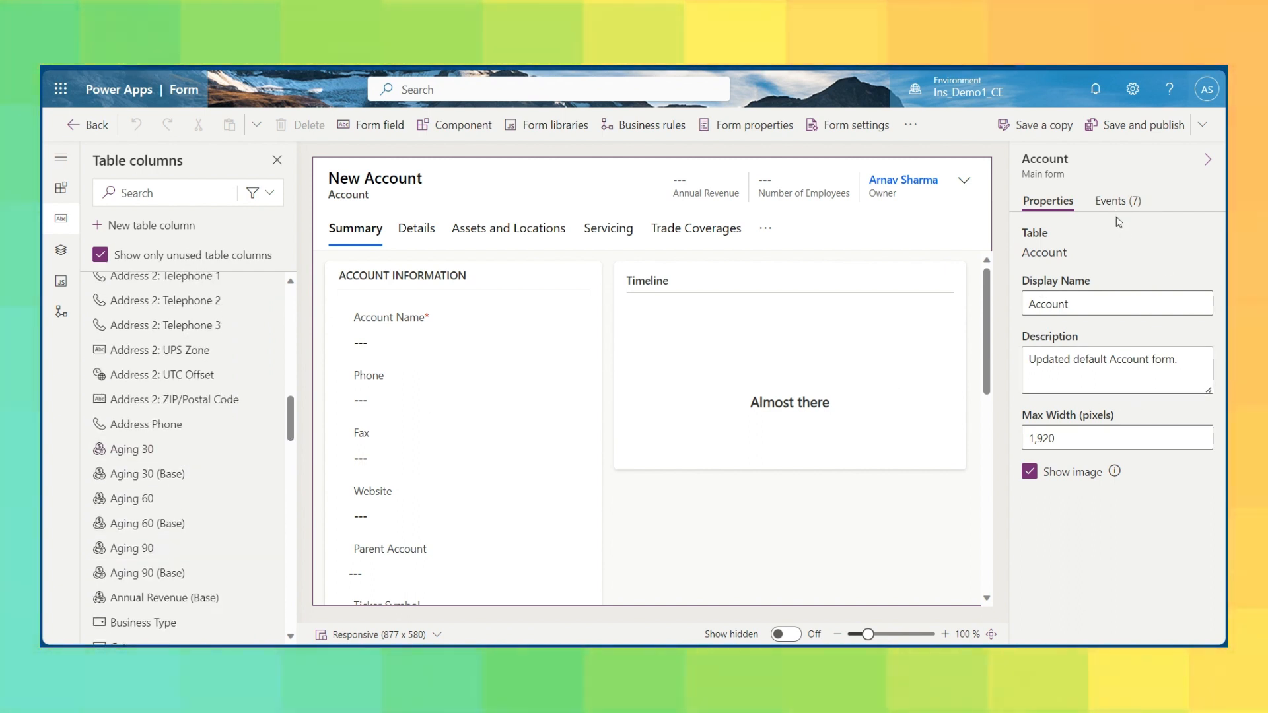
click(382, 275)
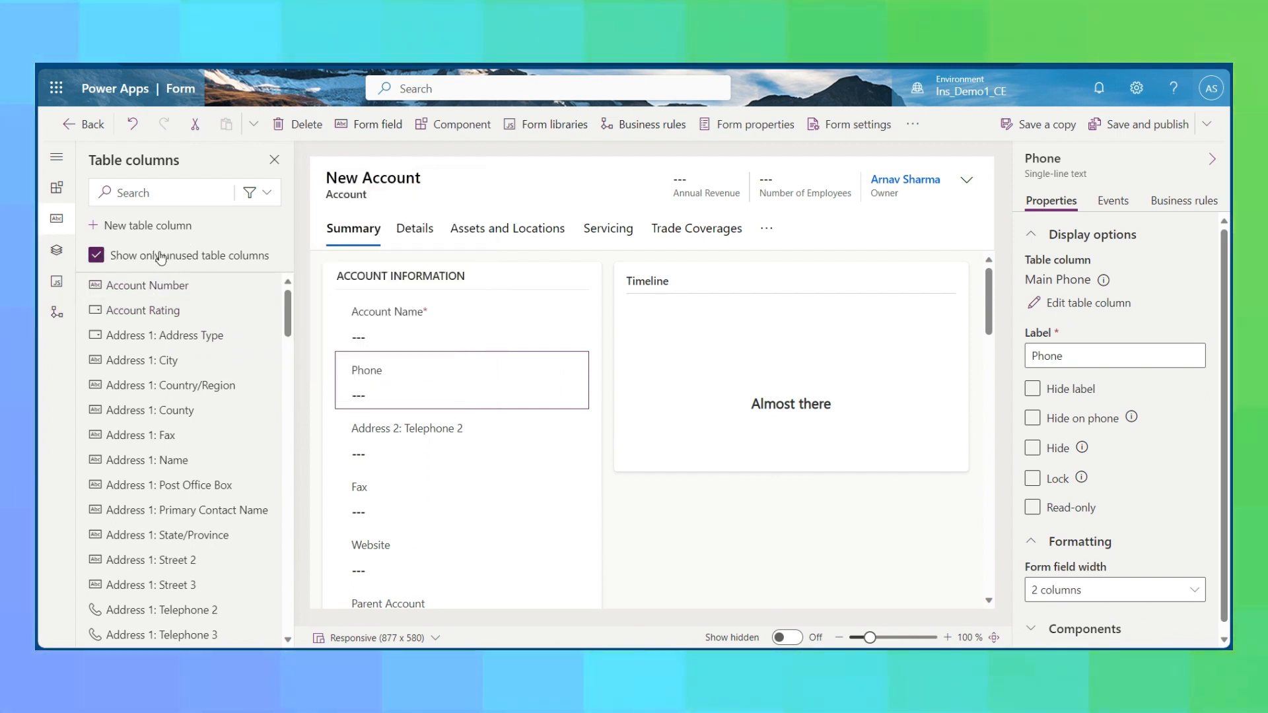
List all table columns, including those already on the form, and restrict the list to unused columns again.
click(96, 256)
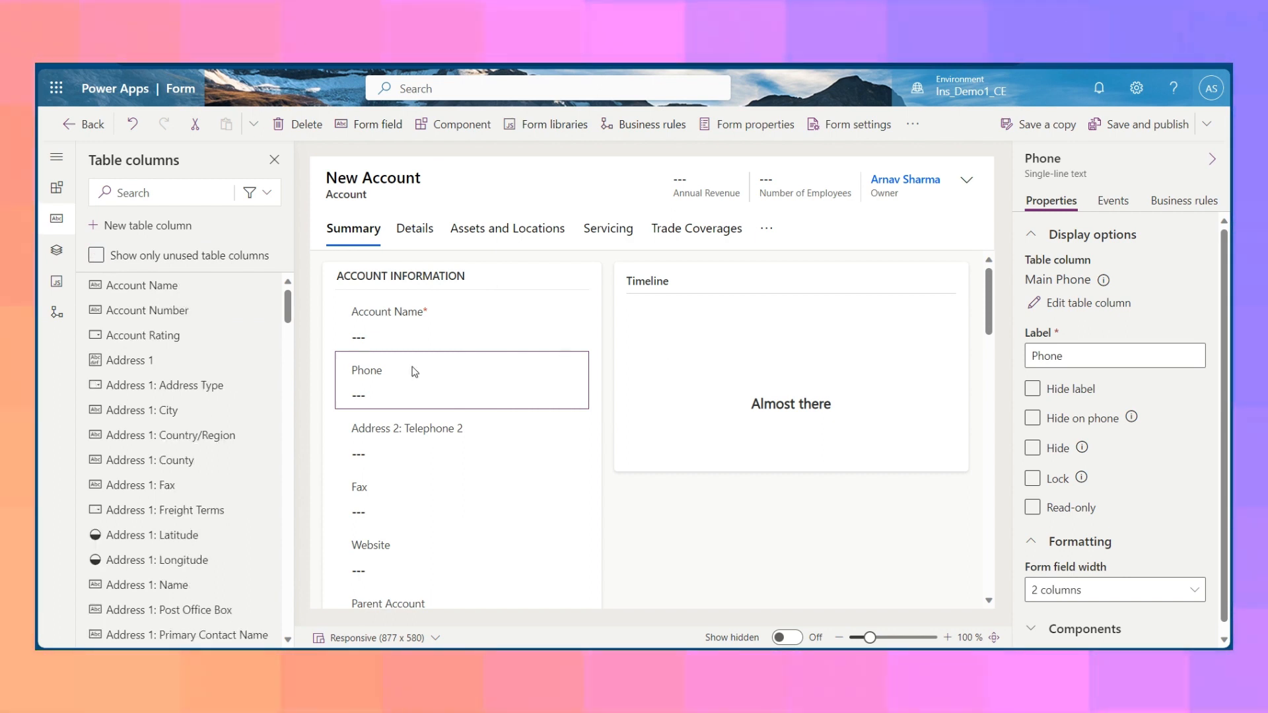
scroll(472, 438, down, 3)
scroll(471, 436, up, 3)
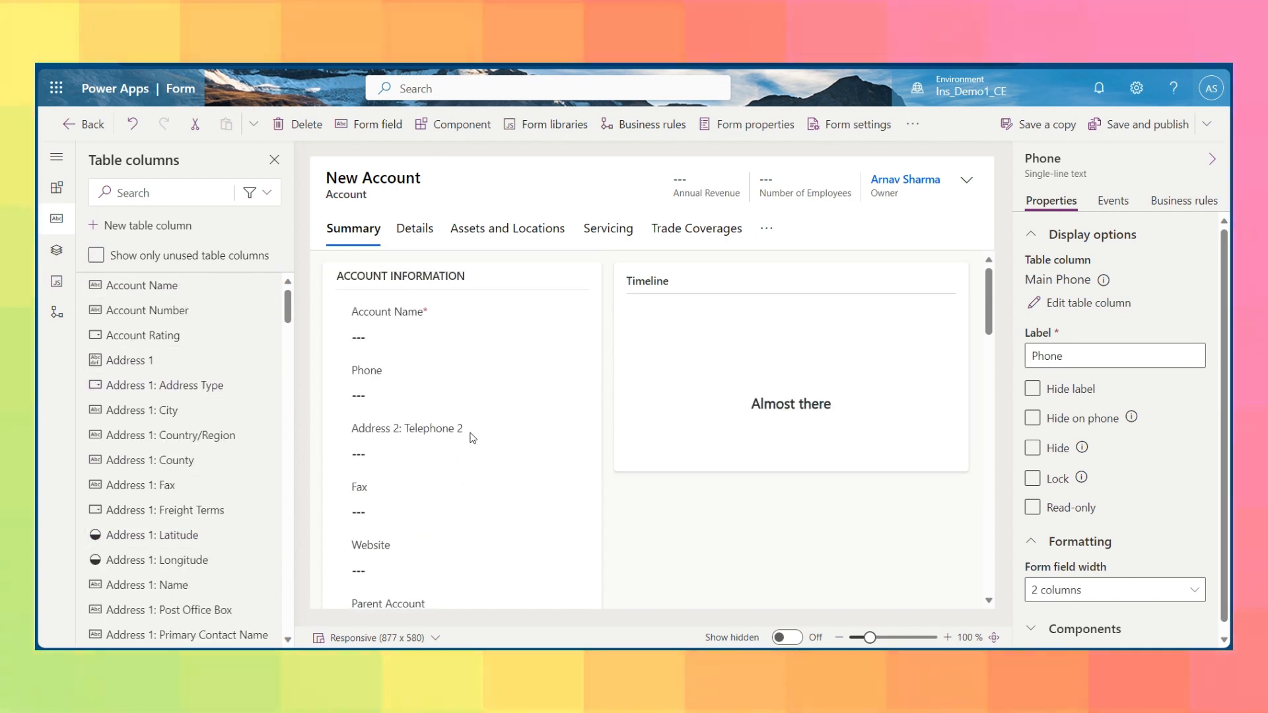
click(96, 256)
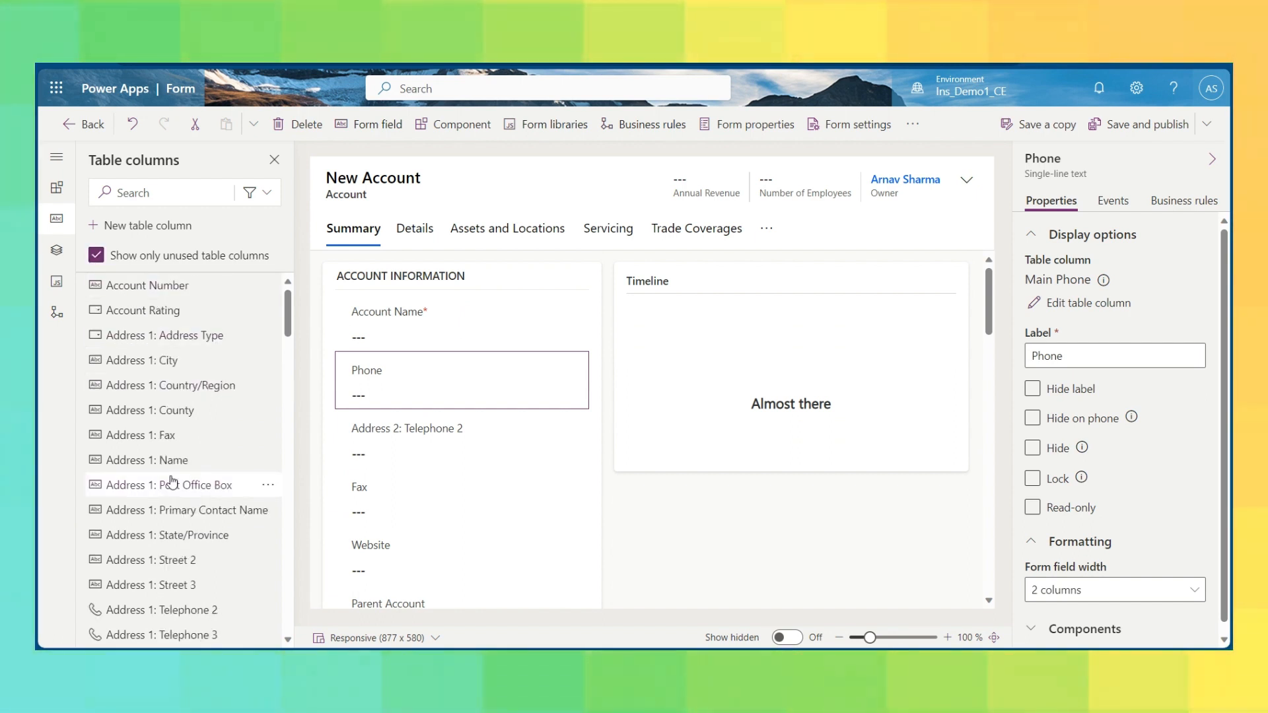
Add the Address 1: Street 2 column between Address 2: Telephone 2 and Fax in the Account Information section.
scroll(169, 436, down, 2)
mouse_move(169, 443)
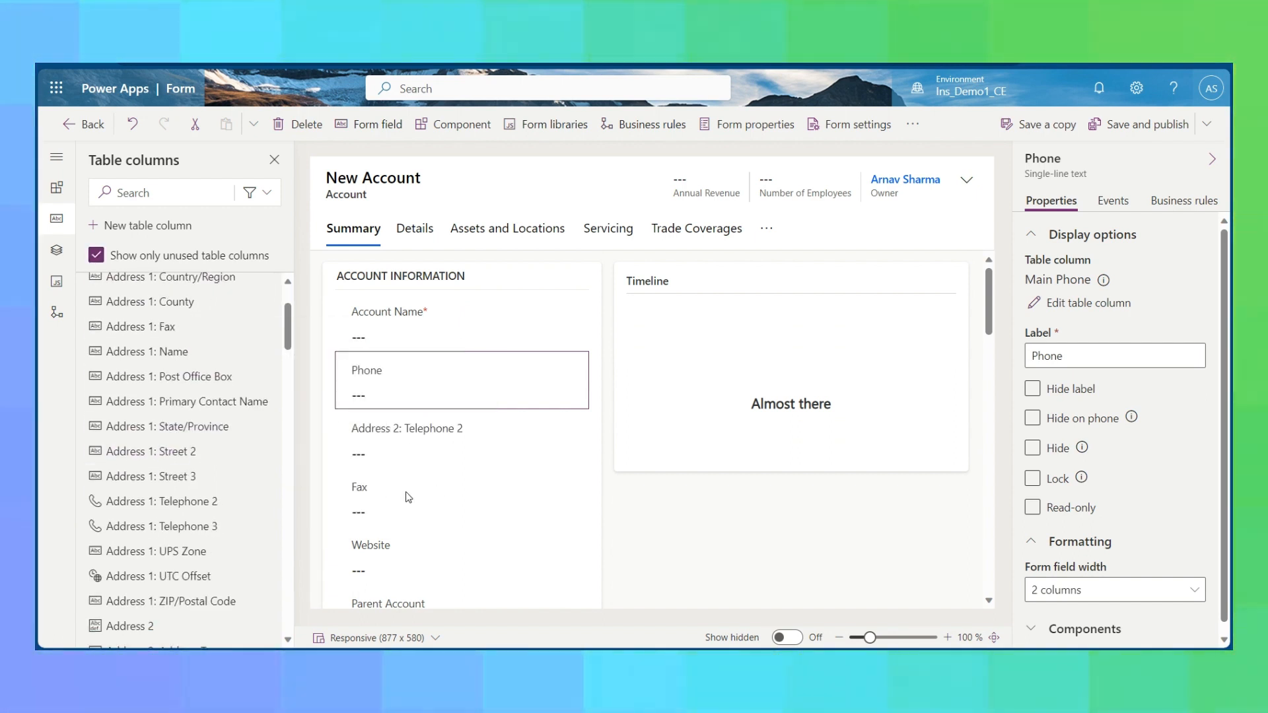
scroll(406, 497, down, 3)
scroll(408, 498, up, 3)
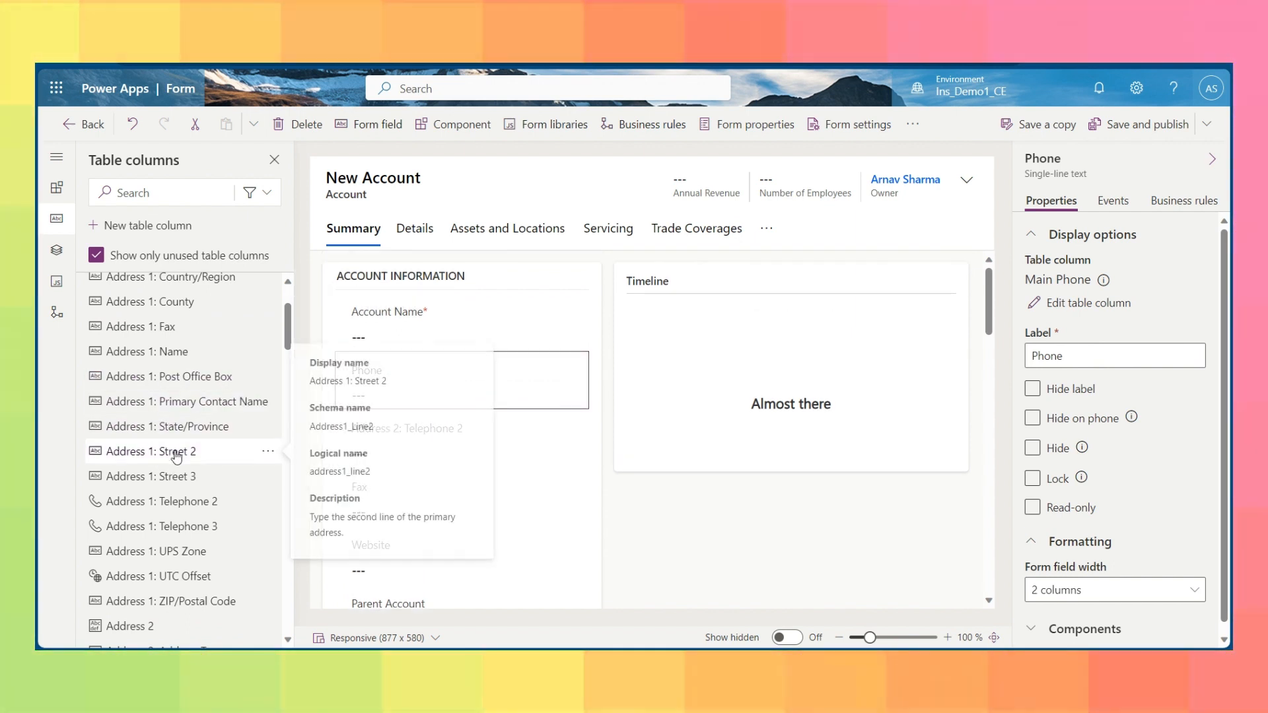
drag(173, 452, 383, 465)
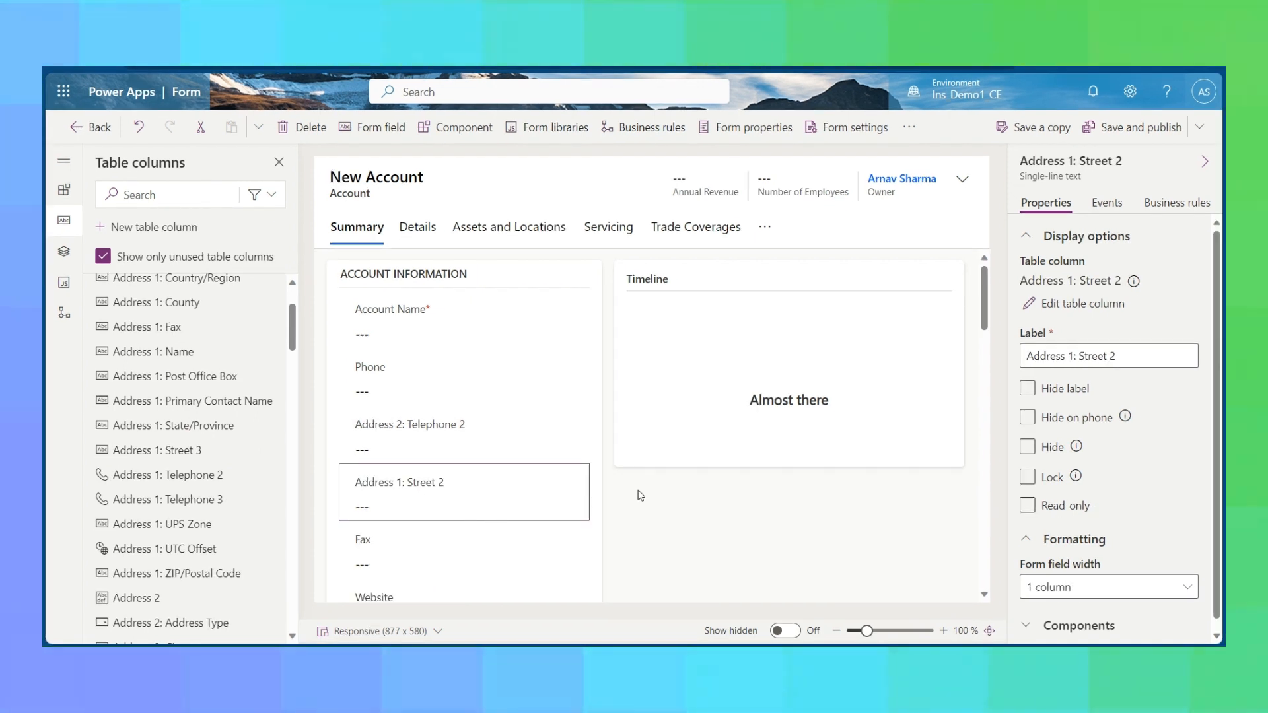
Hide the label of the Address 1: Street 2 field and show it again.
click(1058, 448)
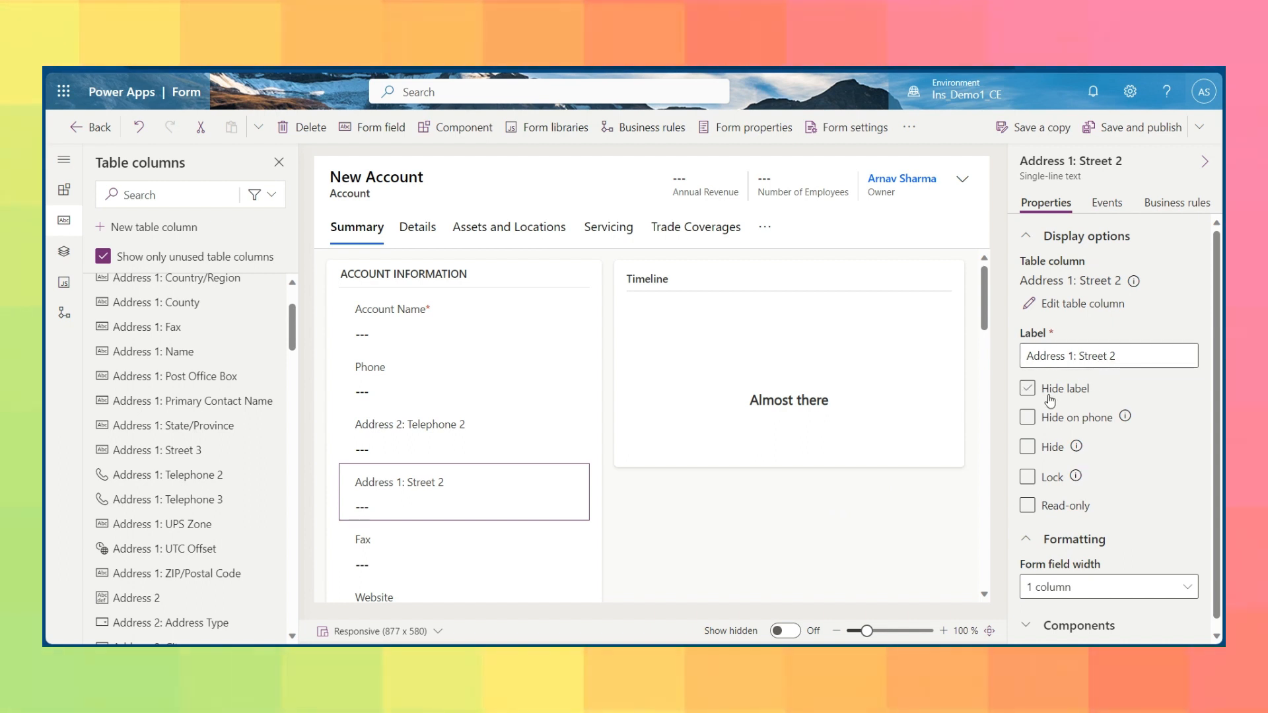
click(1029, 389)
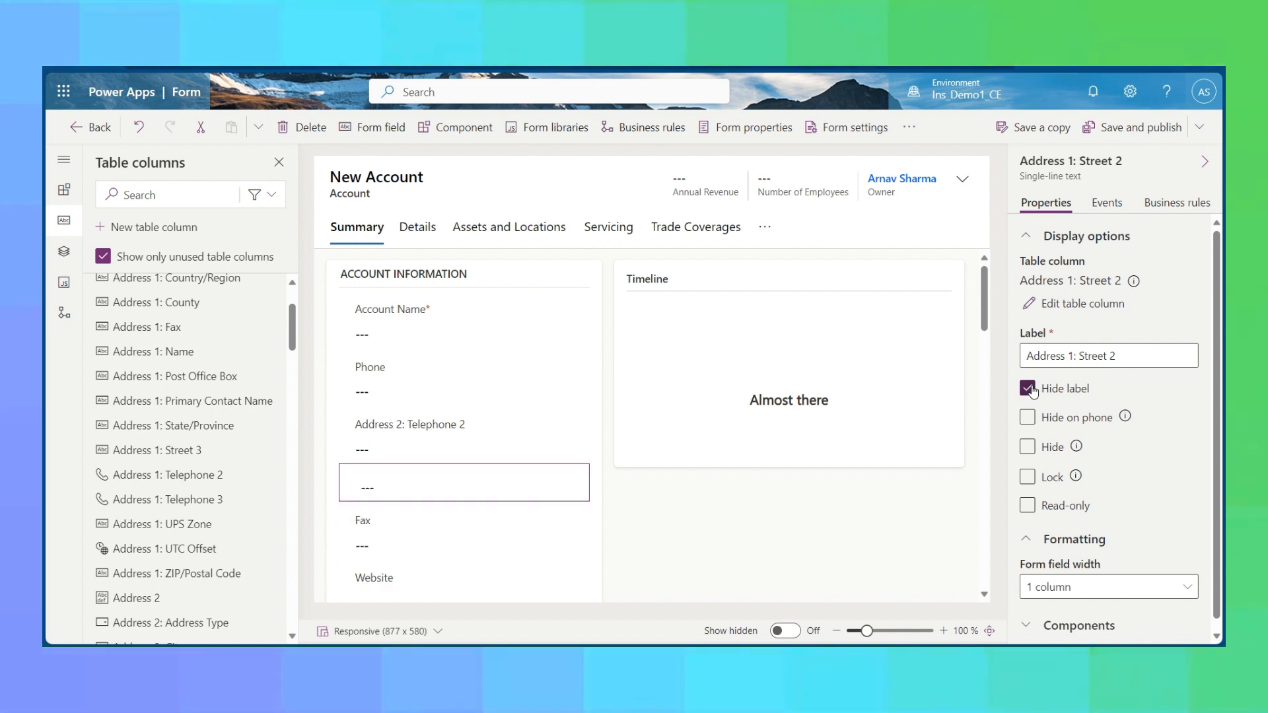
click(1031, 391)
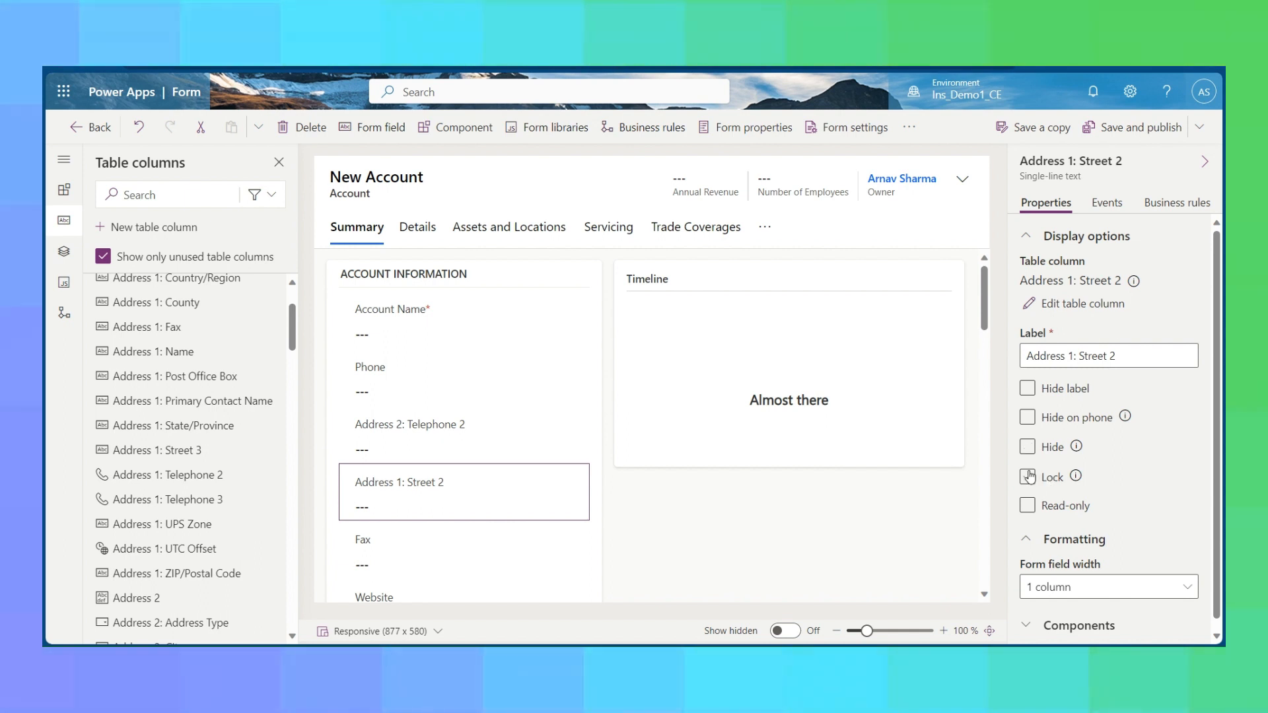
Try the Lock option on the Address 1: Street 2 field, leaving the field unlocked.
click(1028, 476)
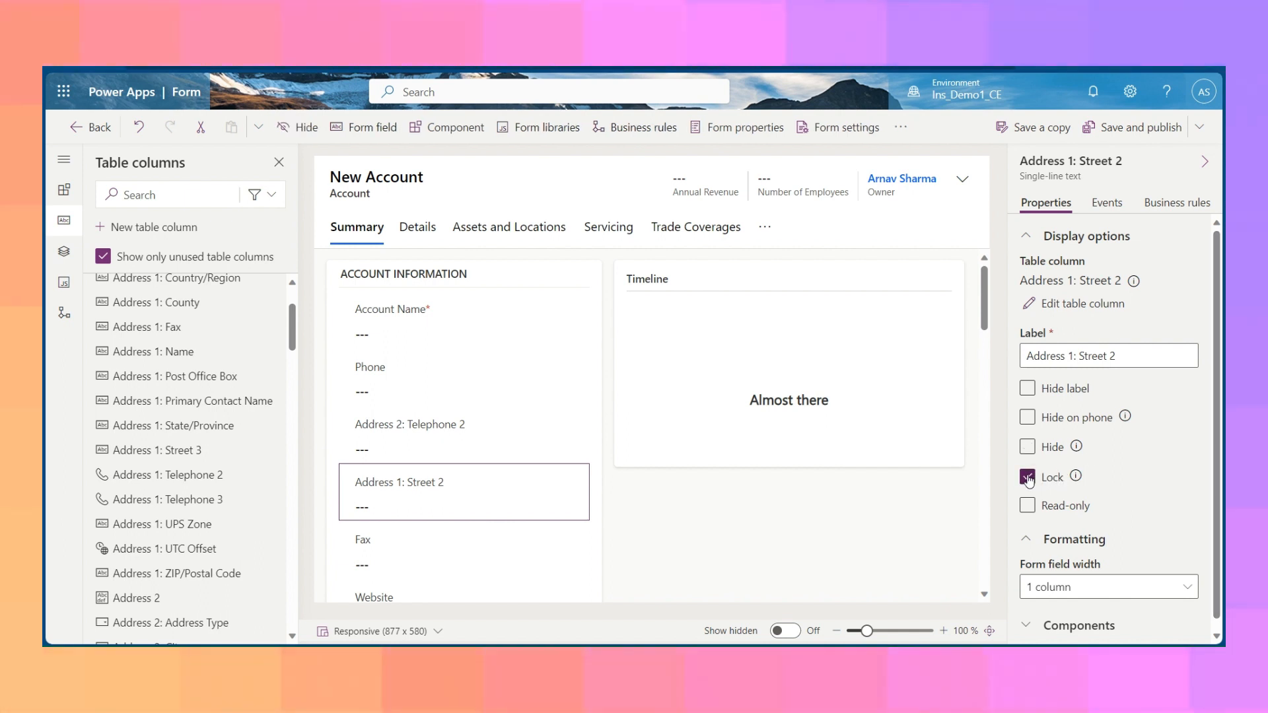
click(1028, 477)
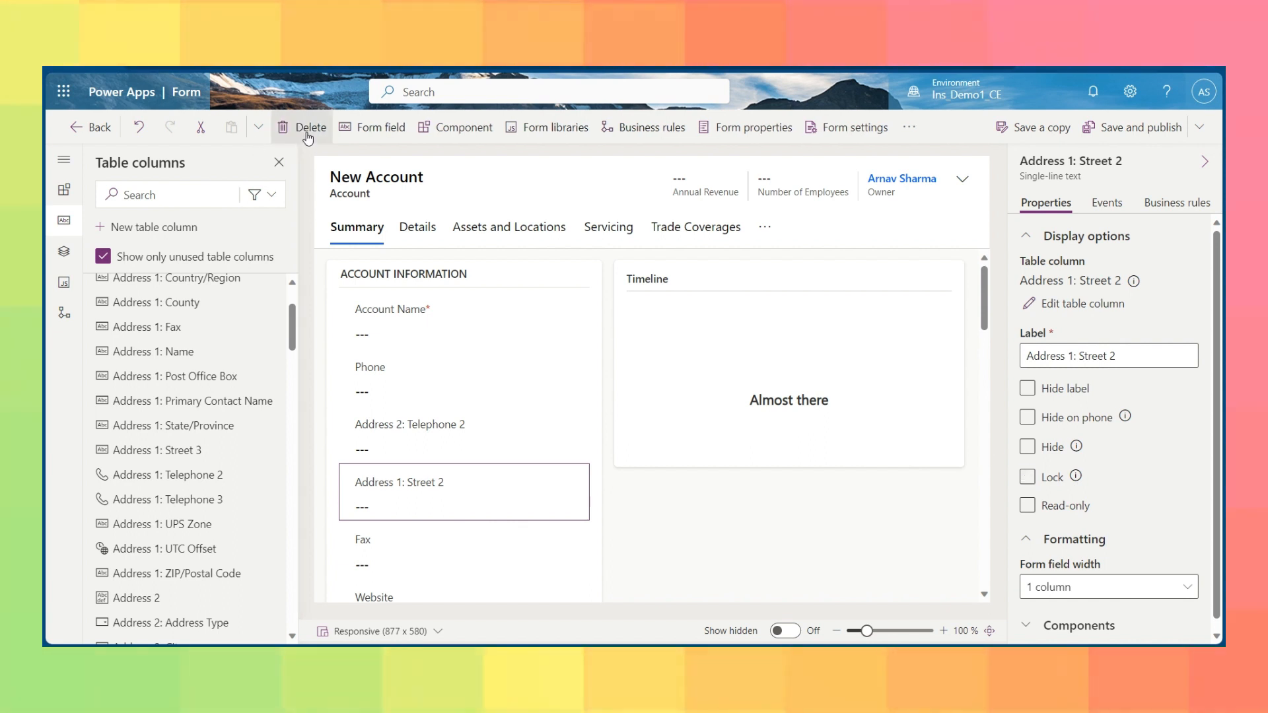
click(1028, 476)
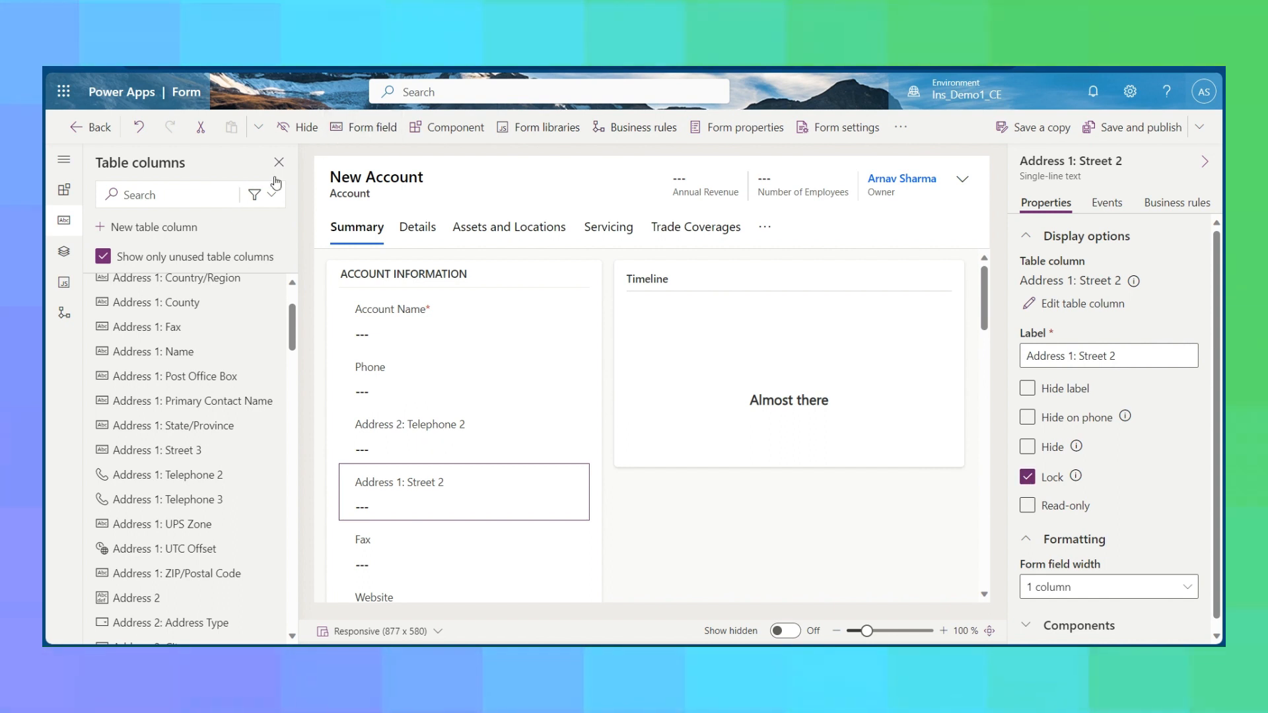
click(1035, 478)
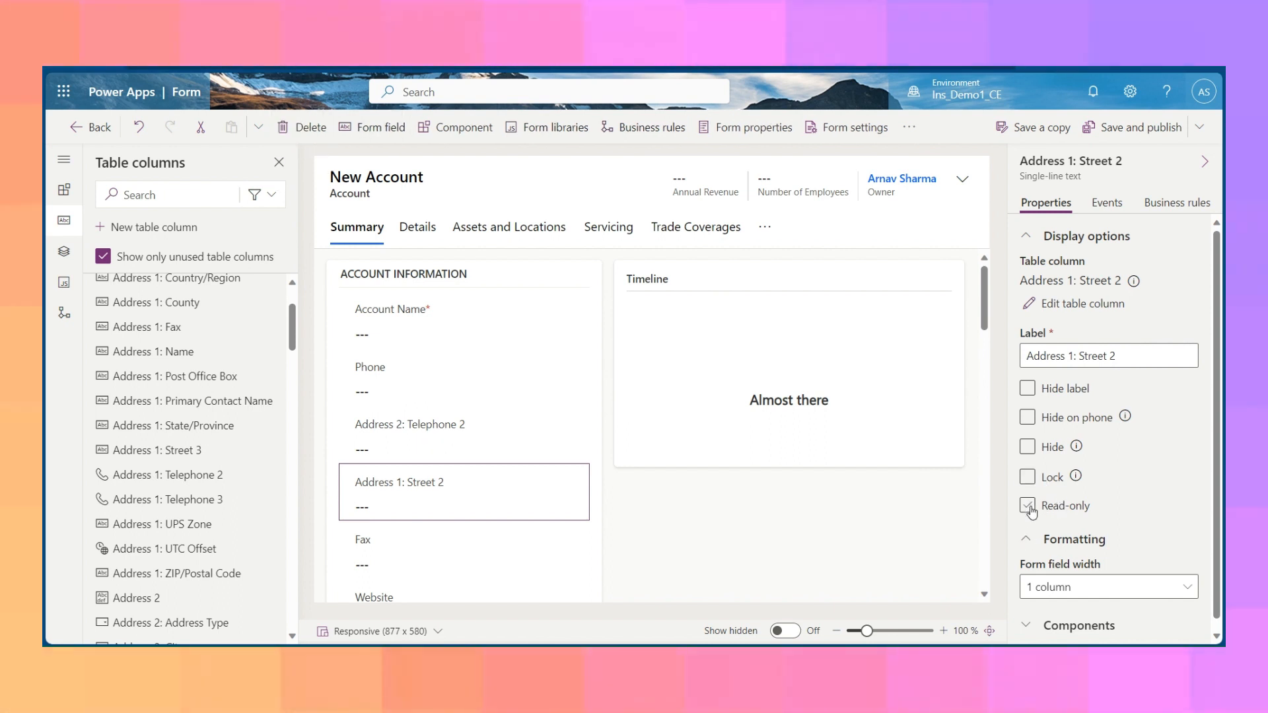
Make the Address 1: Street 2 field read-only and remove that restriction again.
click(1028, 507)
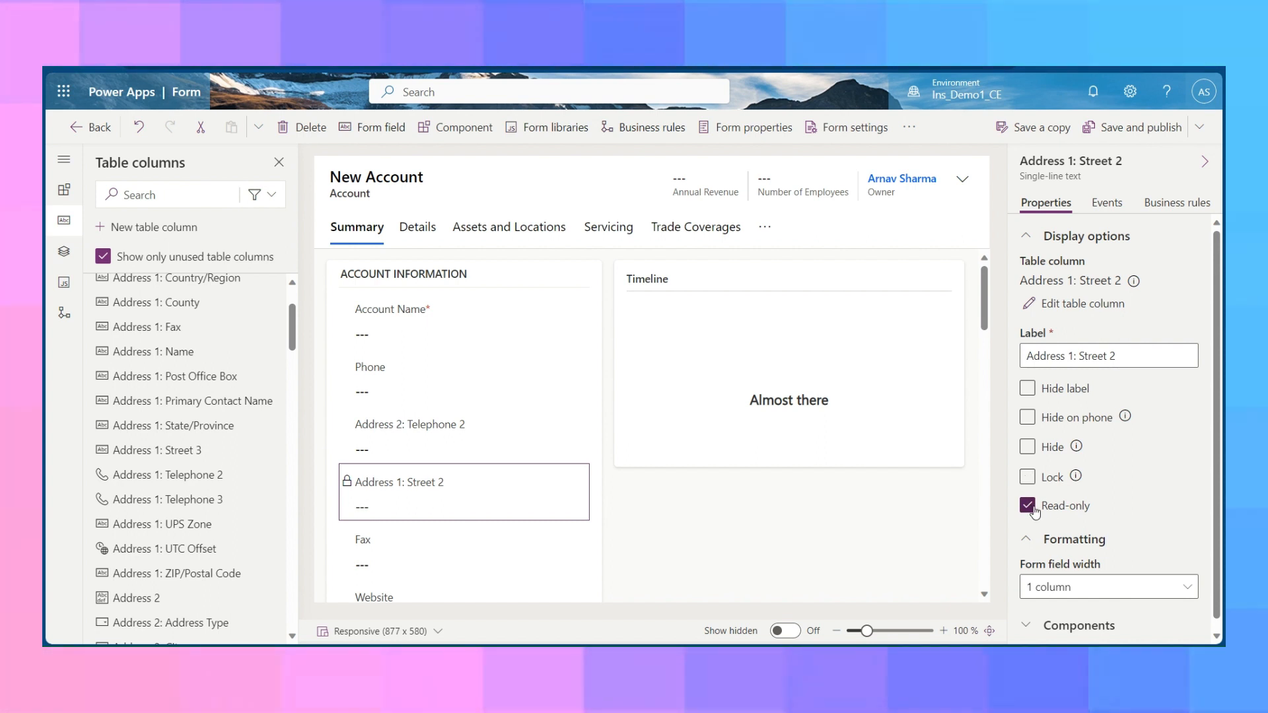
click(1028, 506)
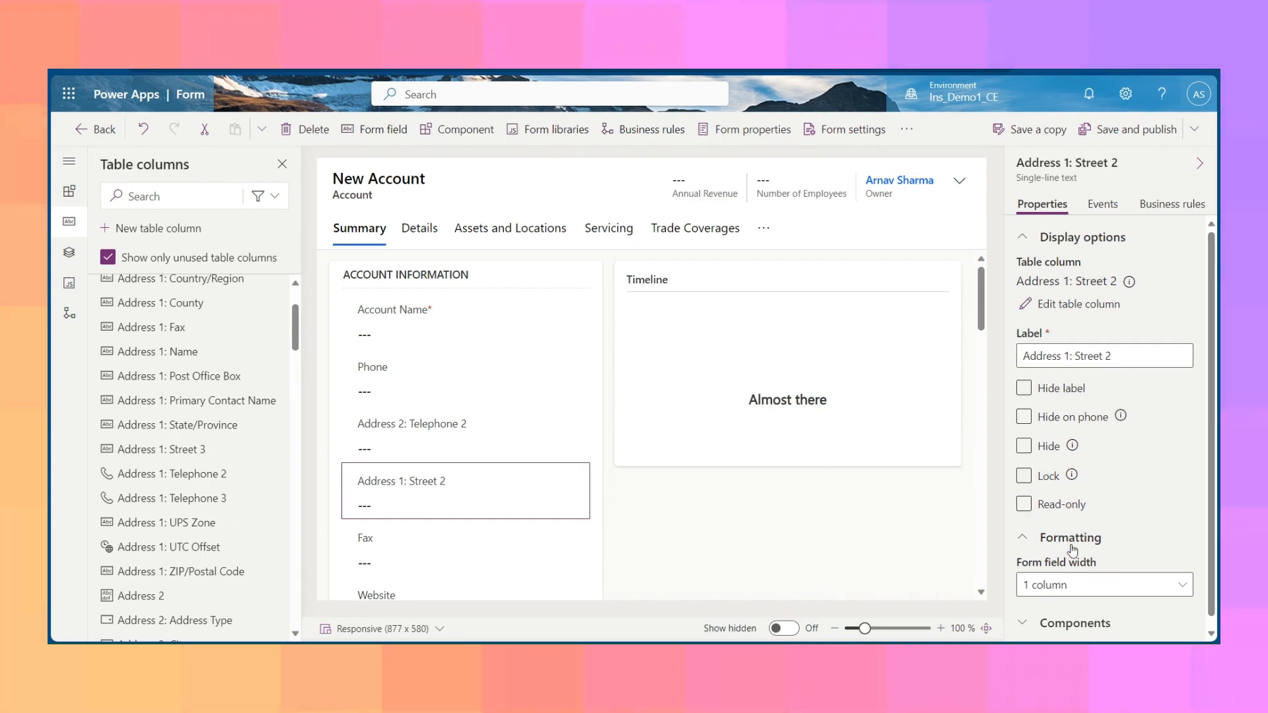
scroll(1050, 593, down, 1)
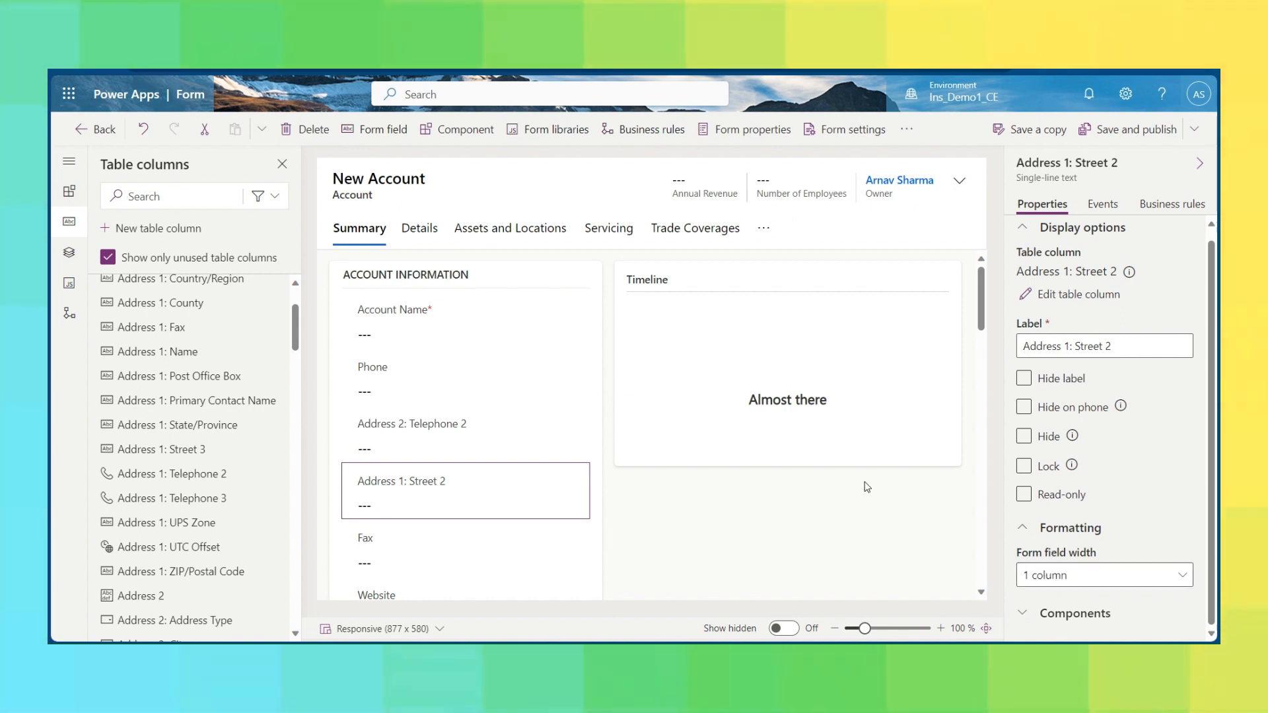
Set the Account Information section's column layout to 2 columns.
click(426, 278)
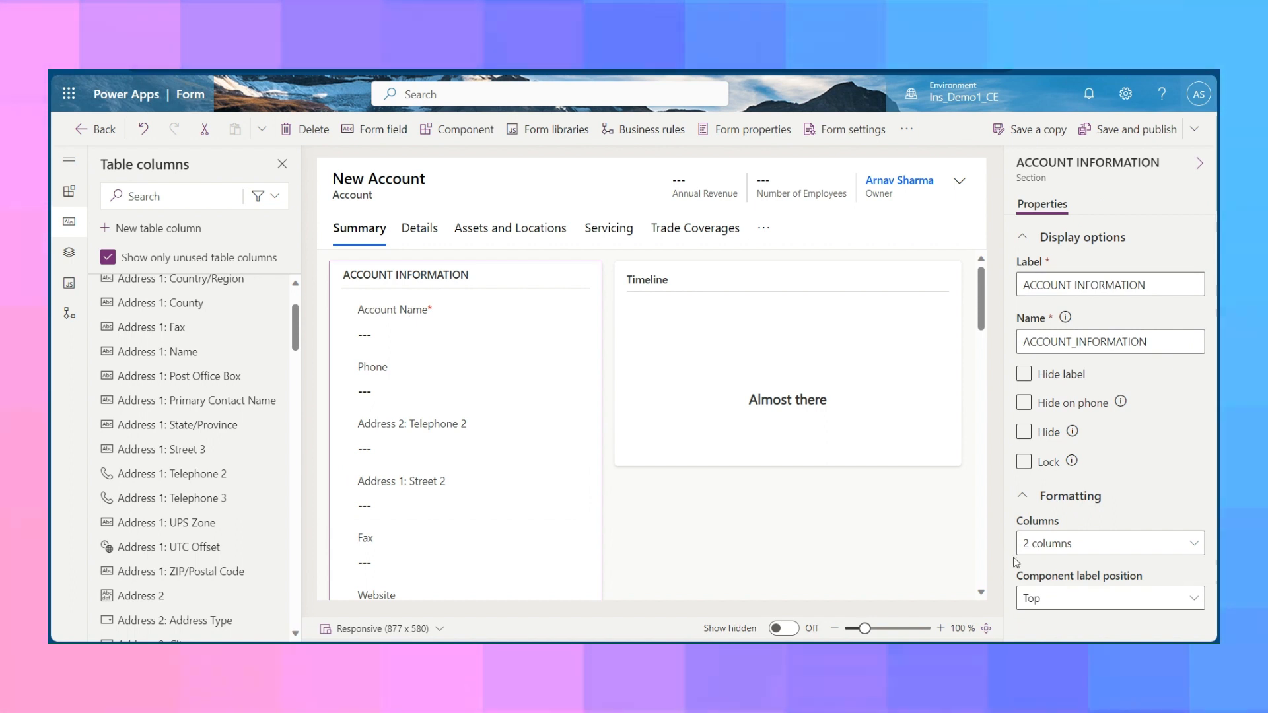
click(1047, 540)
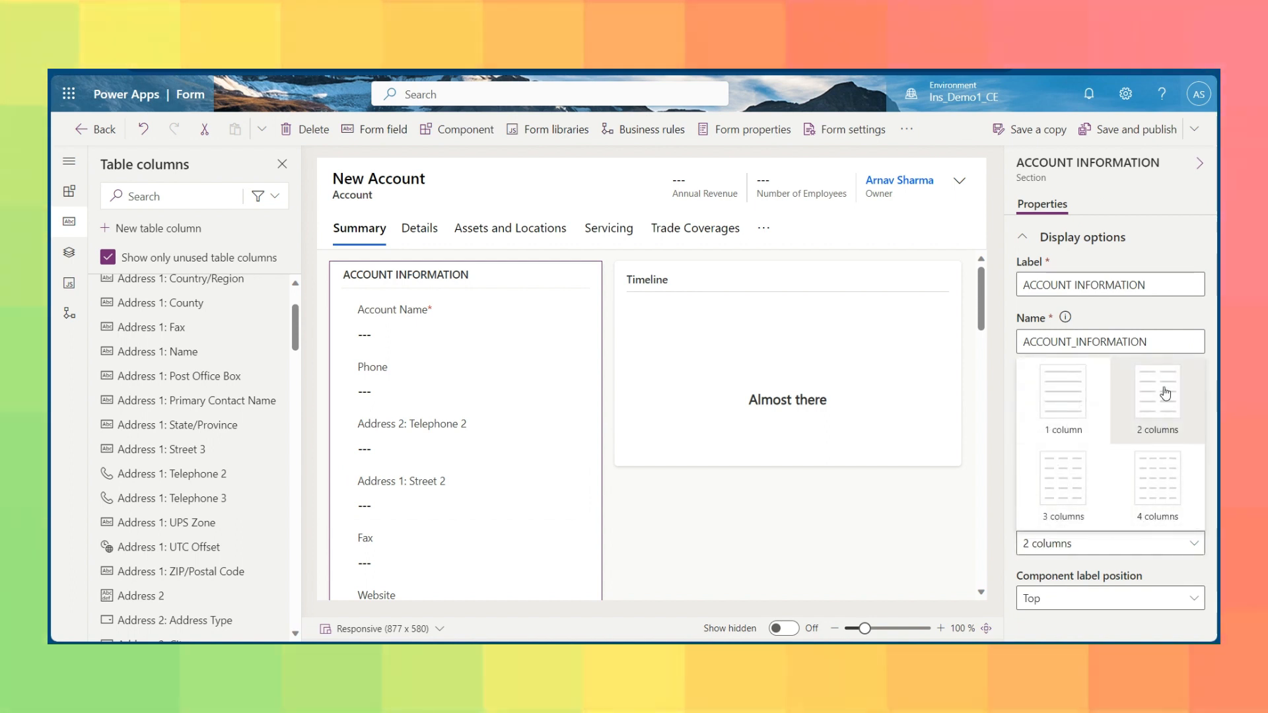
click(1166, 392)
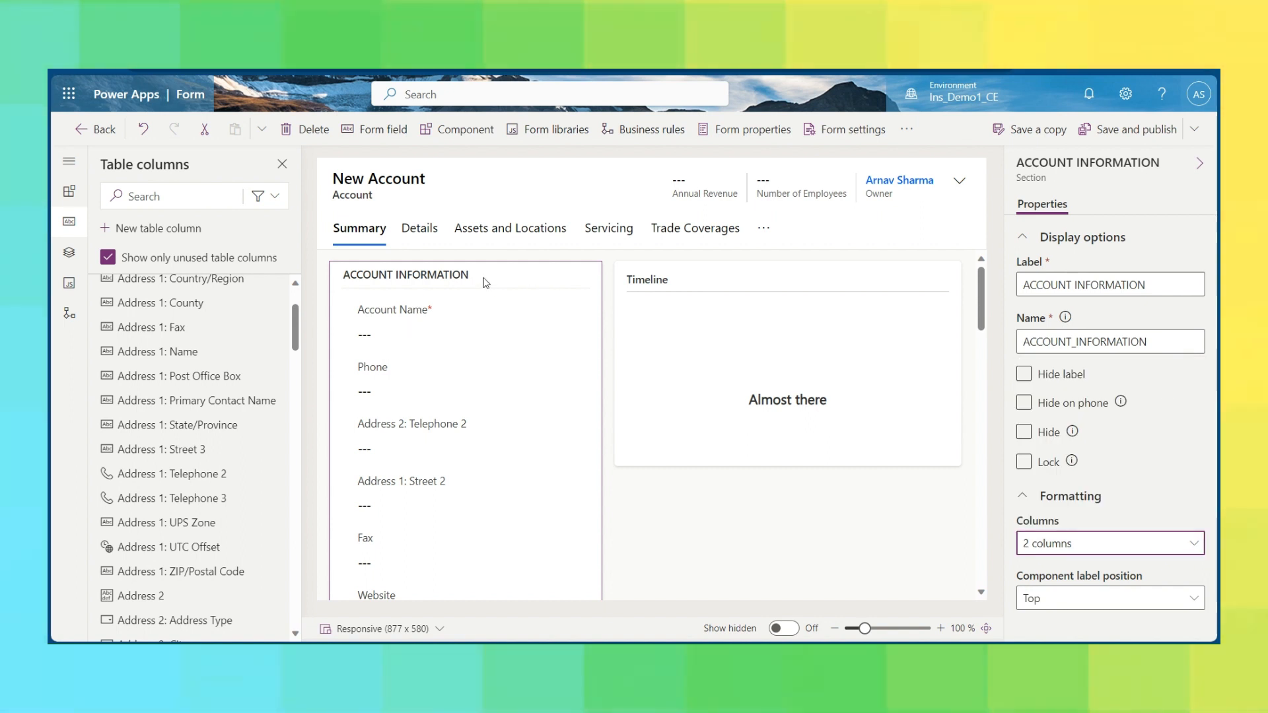
Set the form field width of the Phone field to 1 column.
click(374, 377)
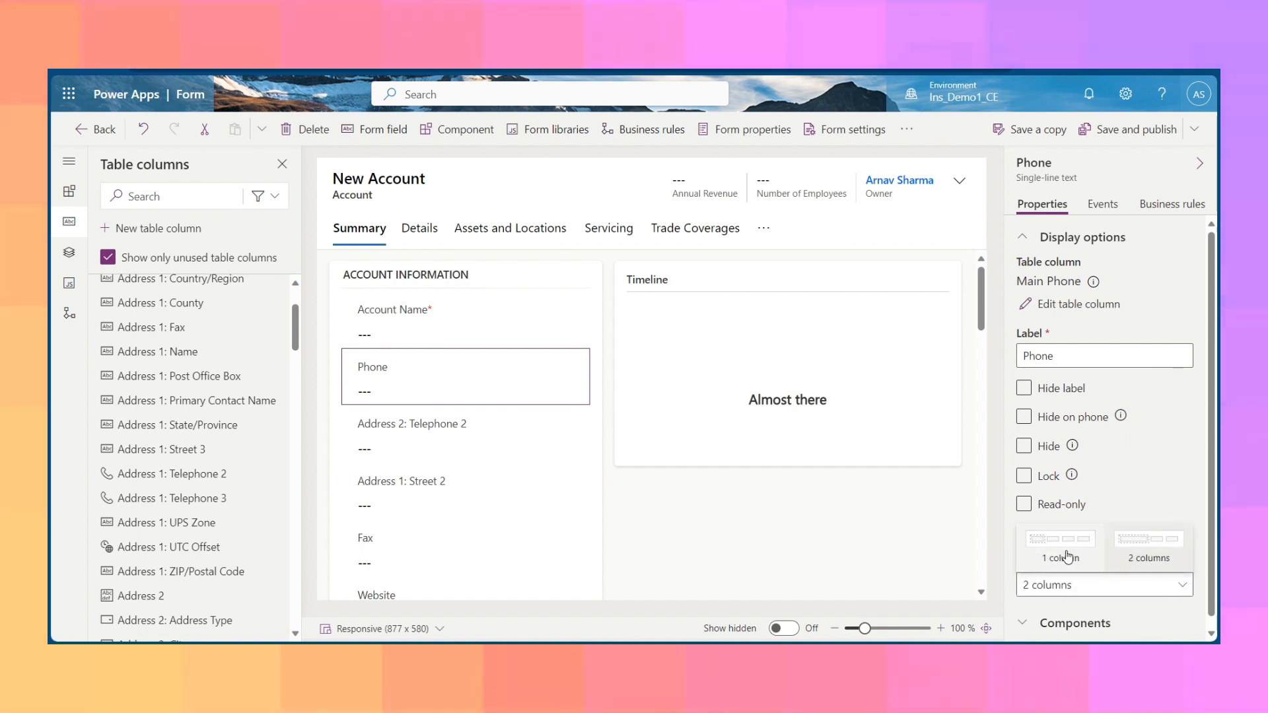
click(1067, 556)
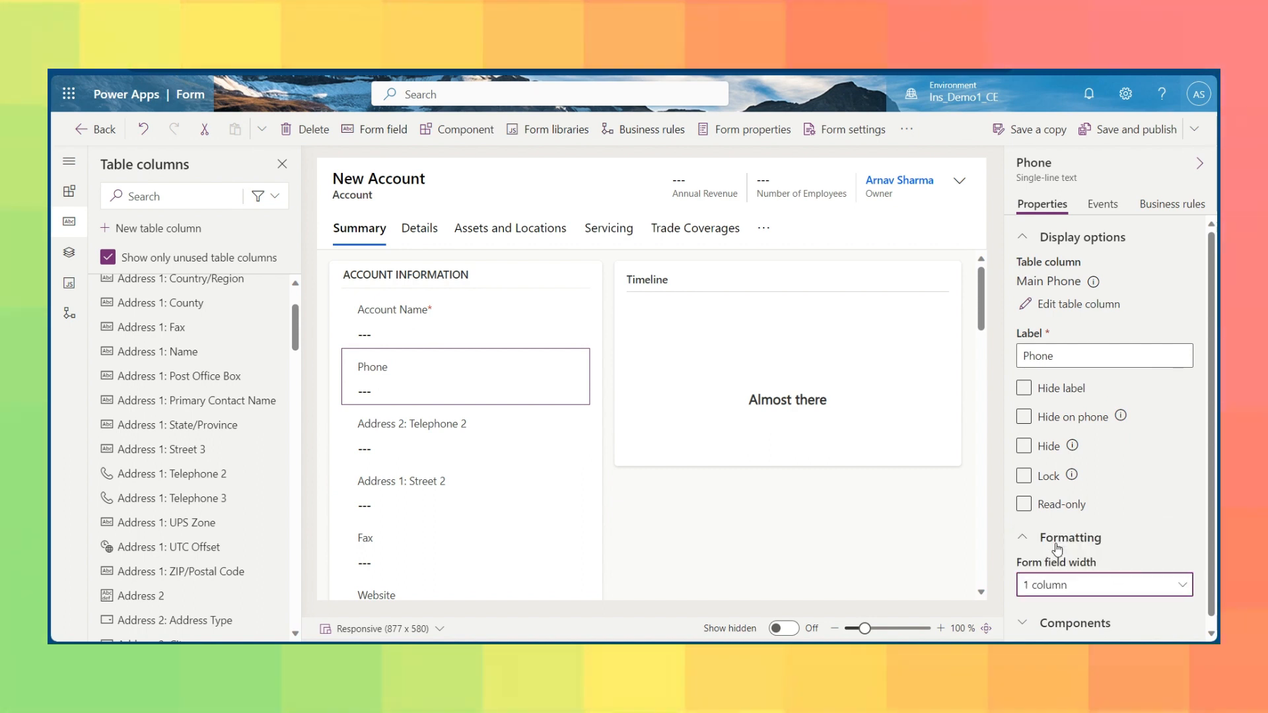
scroll(398, 462, down, 4)
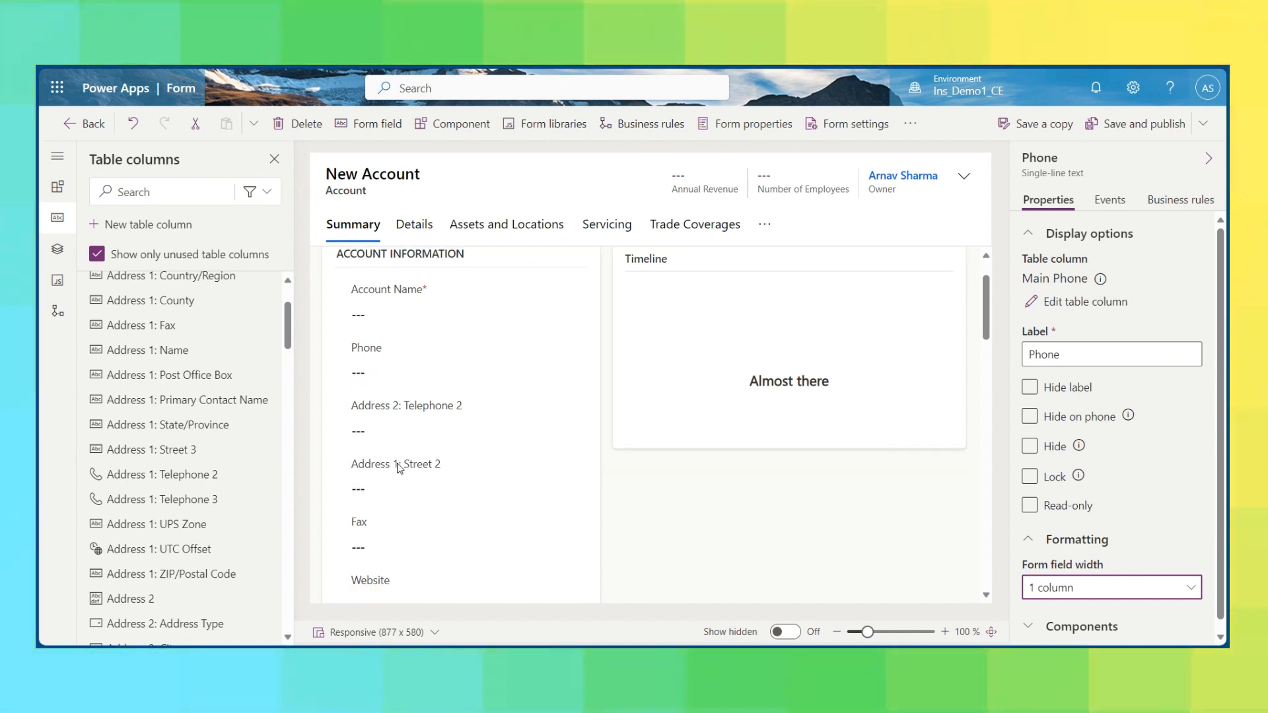
Review the display options and column layout properties of the Details tab on the Account form.
scroll(485, 292, up, 2)
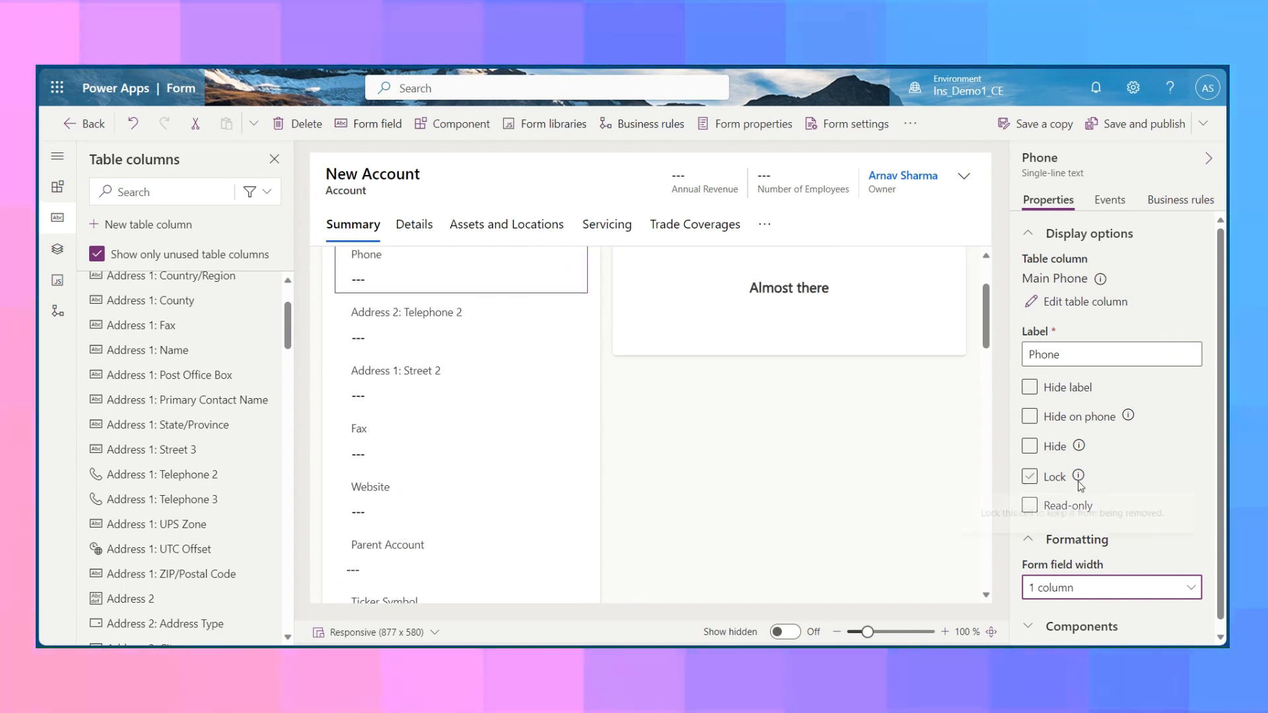
click(423, 383)
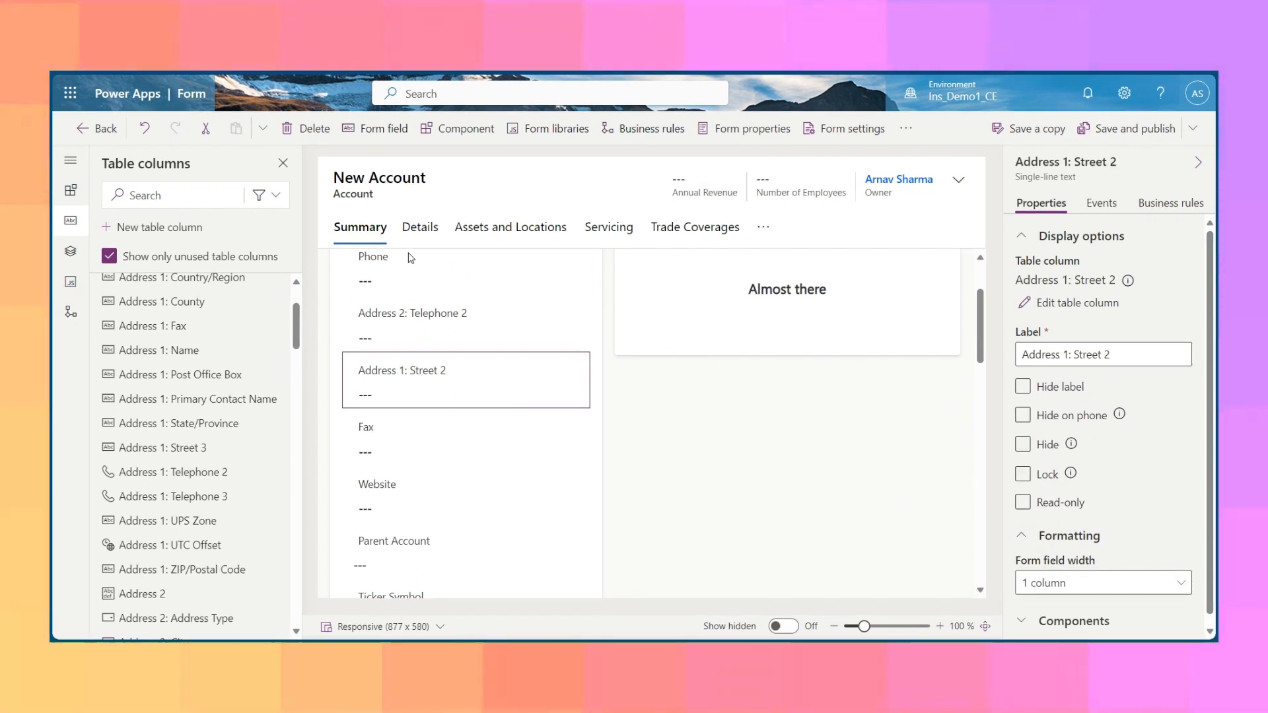
click(413, 228)
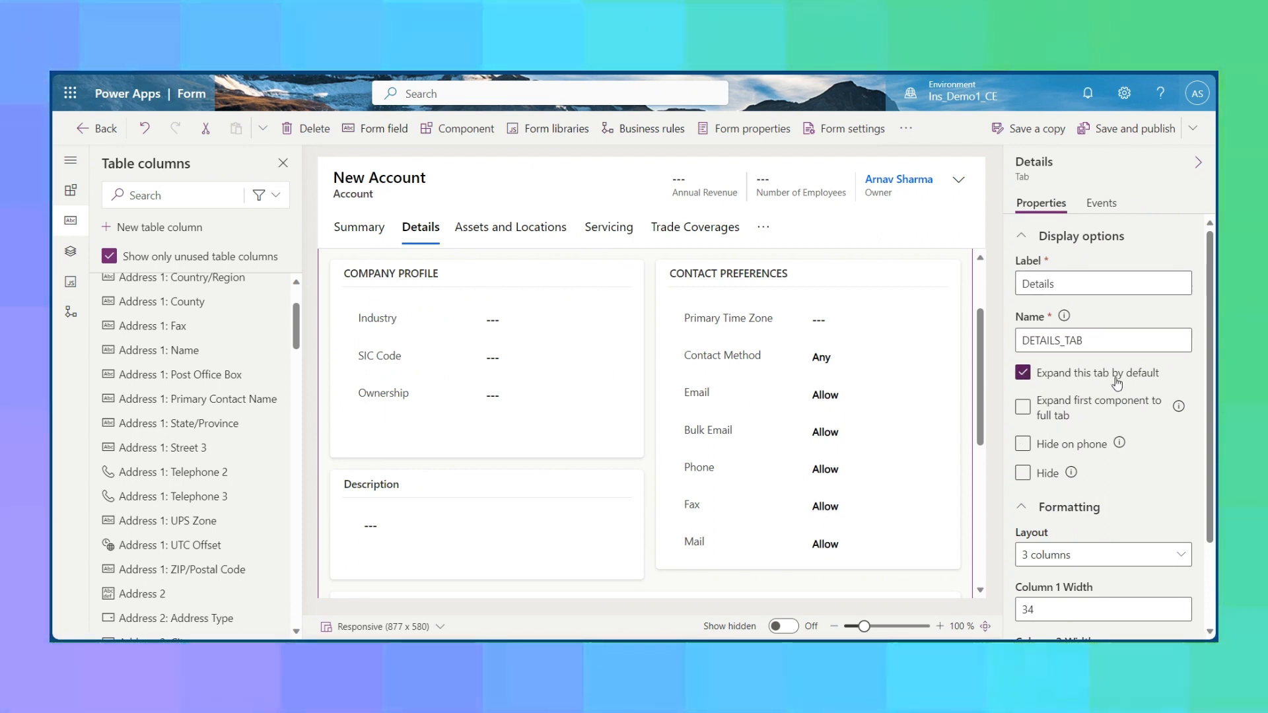
scroll(1096, 483, down, 2)
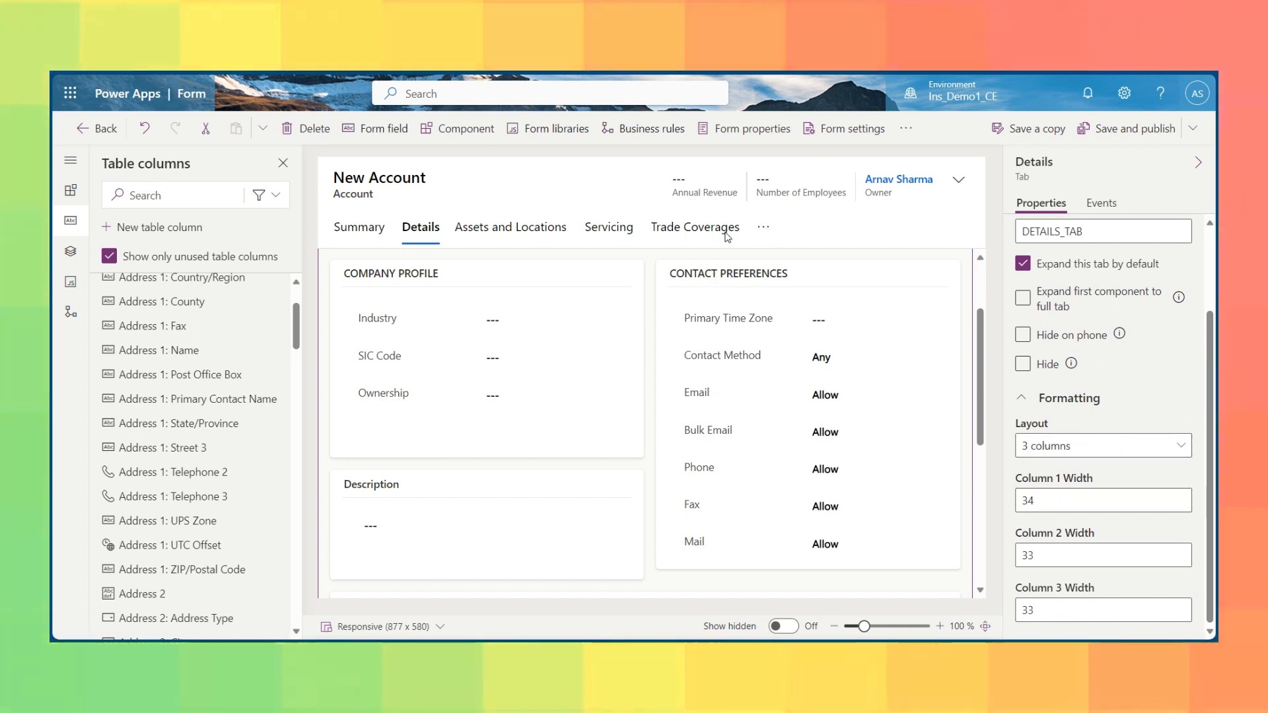
Delete the Insurance, Trade Coverages, Servicing, Scheduling, Assets and Locations, and Warranties tabs from the Account form.
click(763, 232)
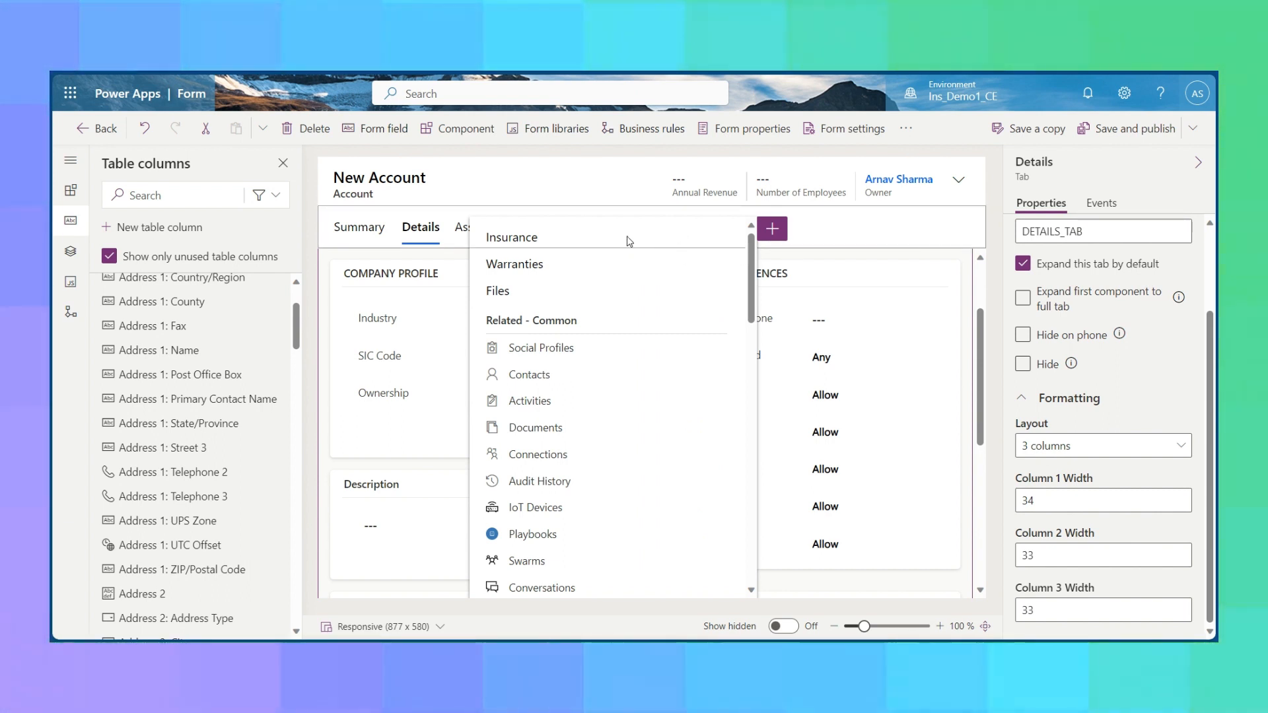
click(584, 241)
click(289, 128)
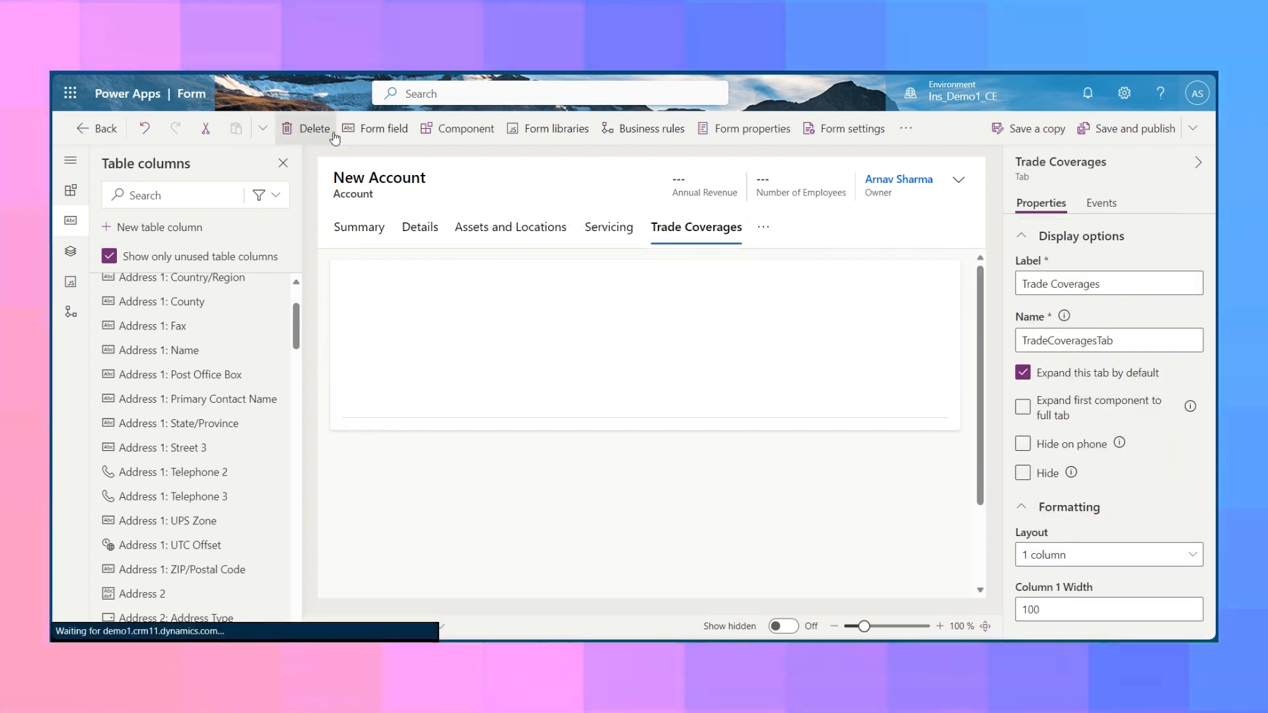
click(305, 130)
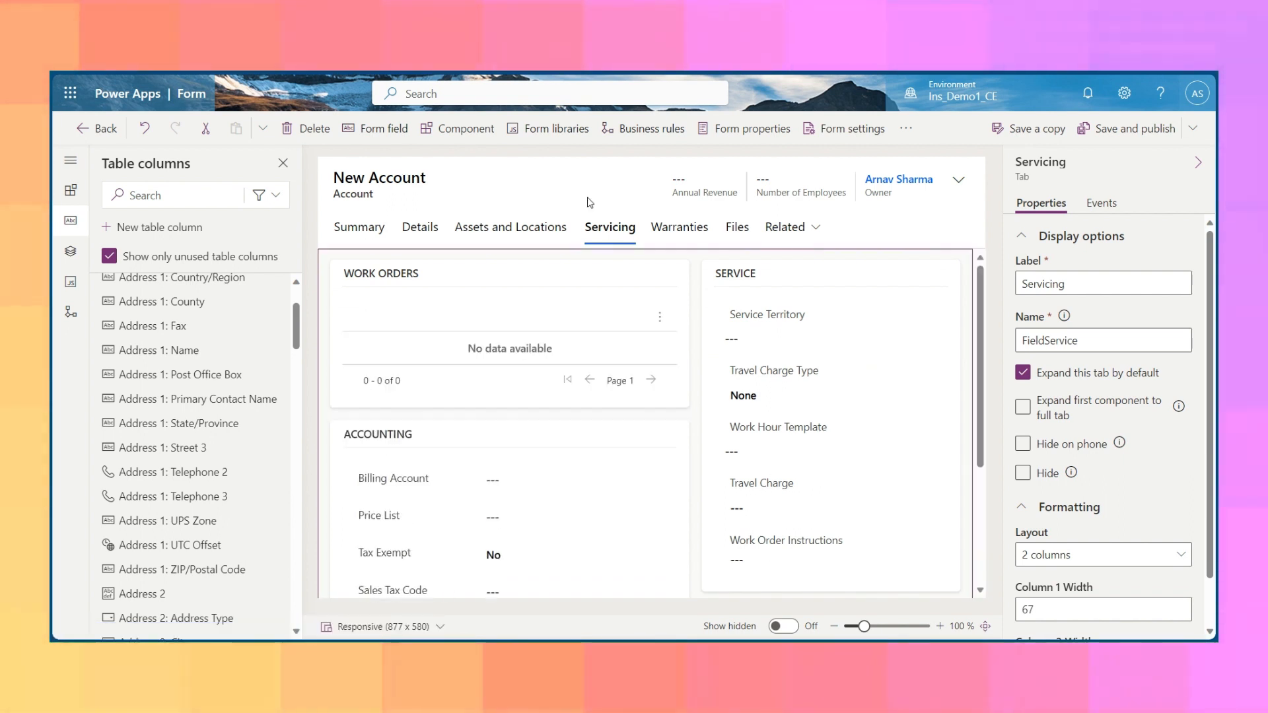
click(321, 132)
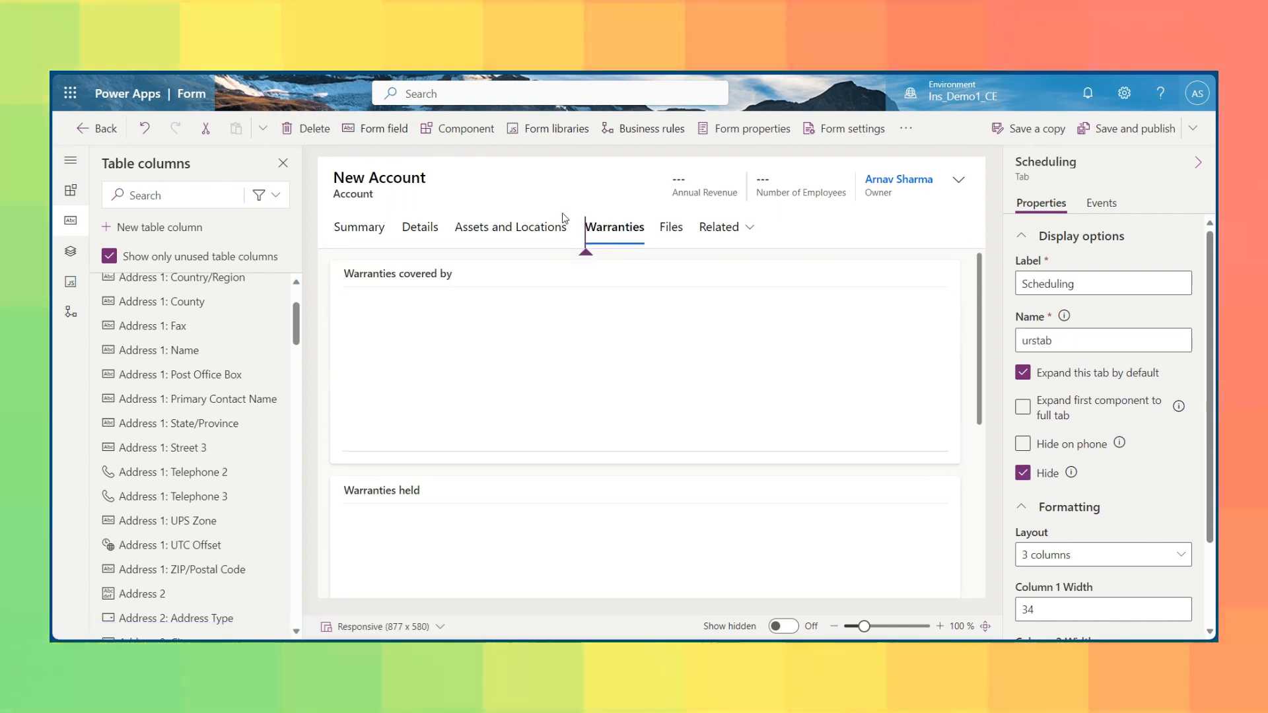
click(310, 130)
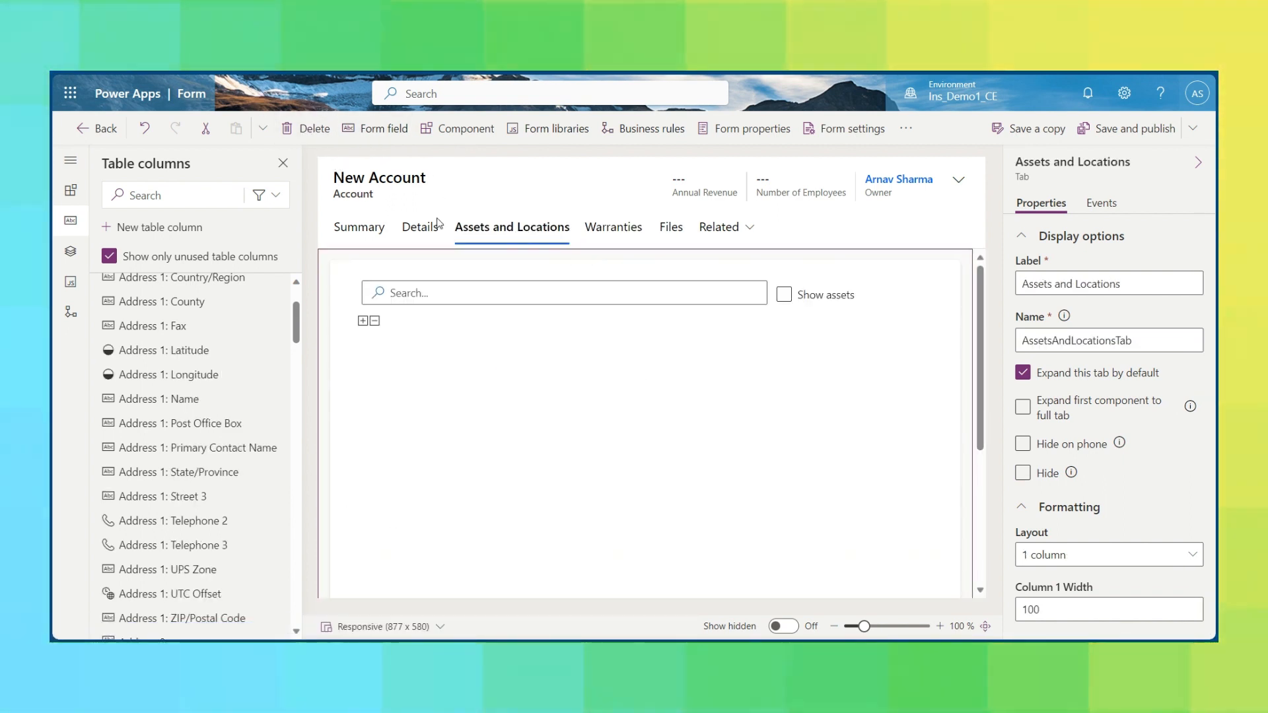
click(311, 128)
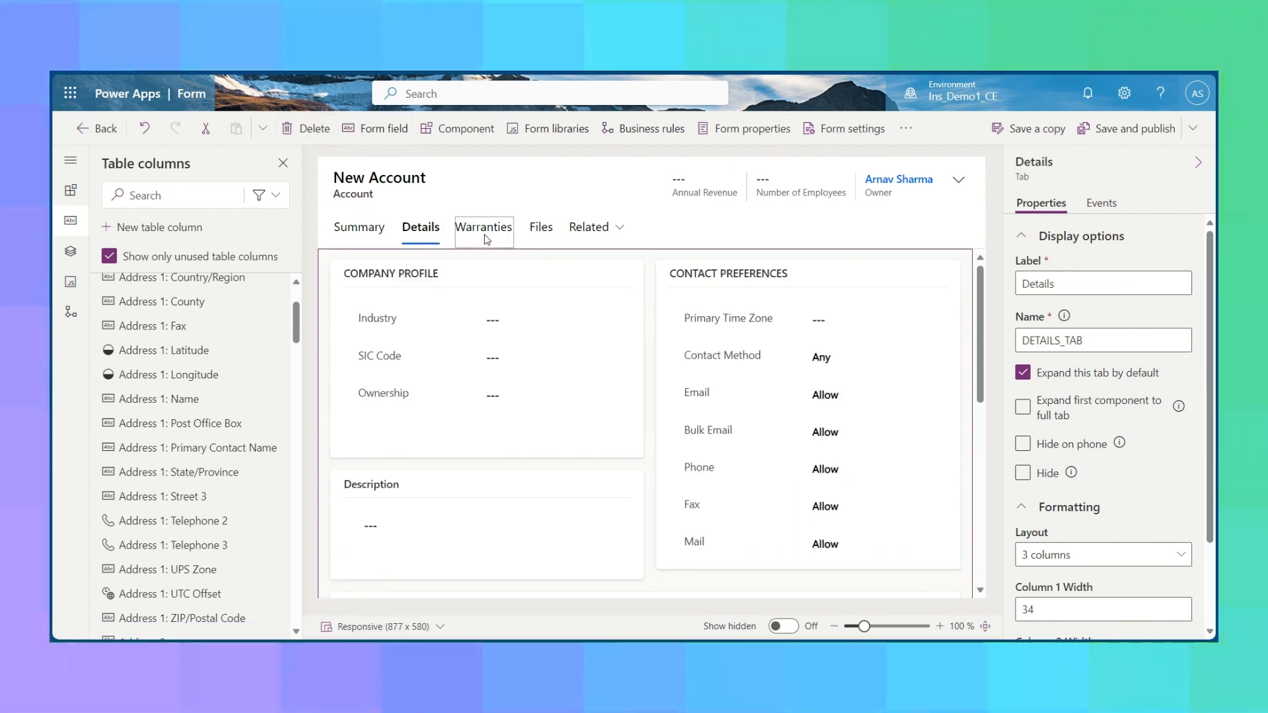
click(484, 231)
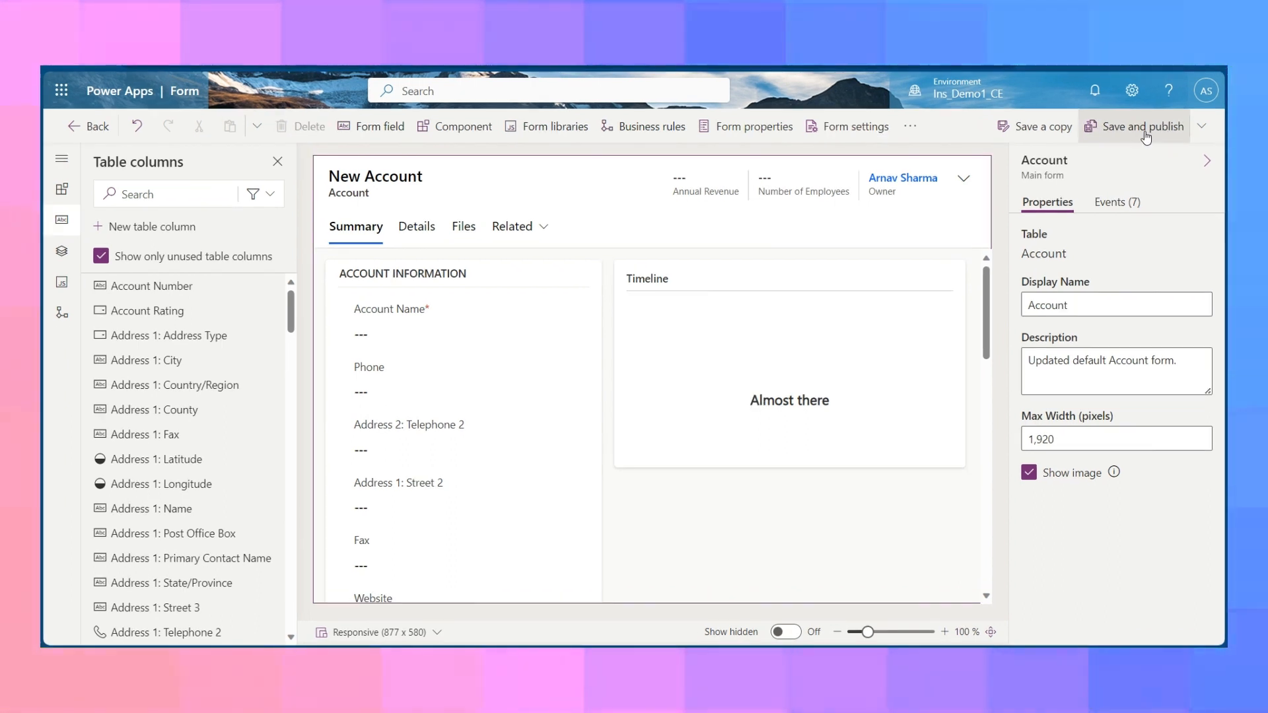
Return to the Sales Hub app designer and check the Accounts form preview for the customized tabs and fields.
click(75, 128)
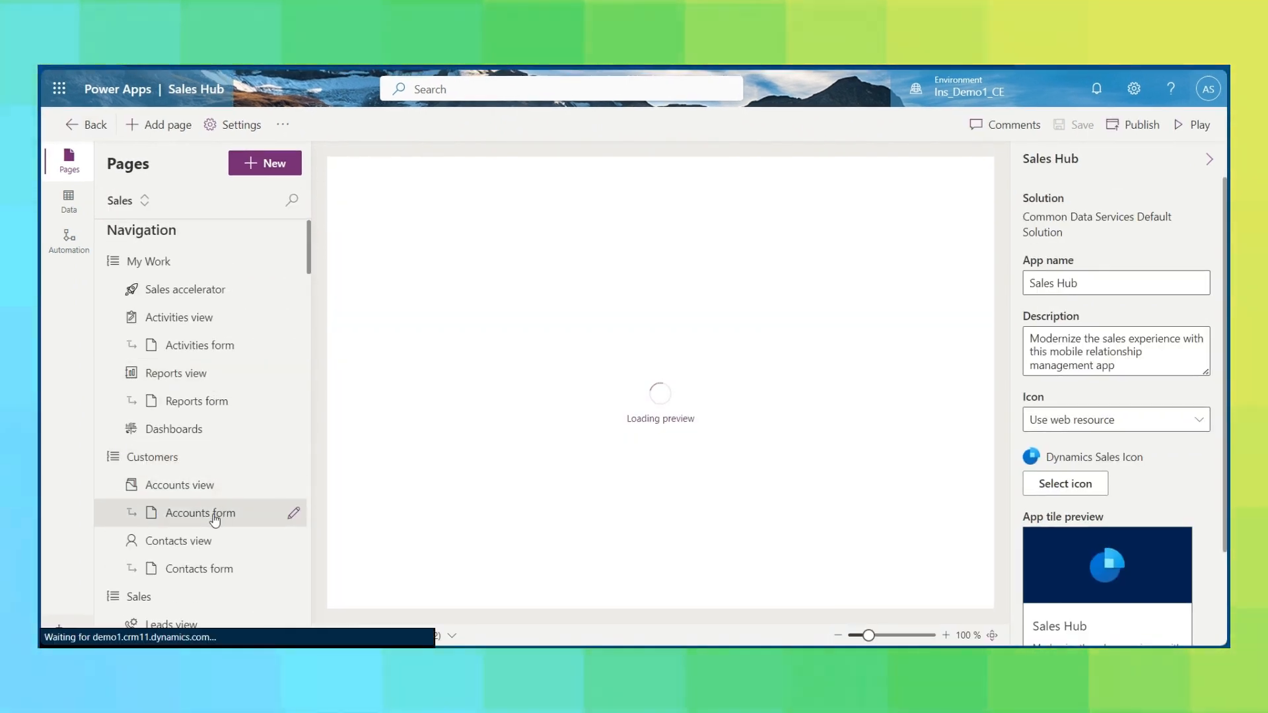
click(214, 519)
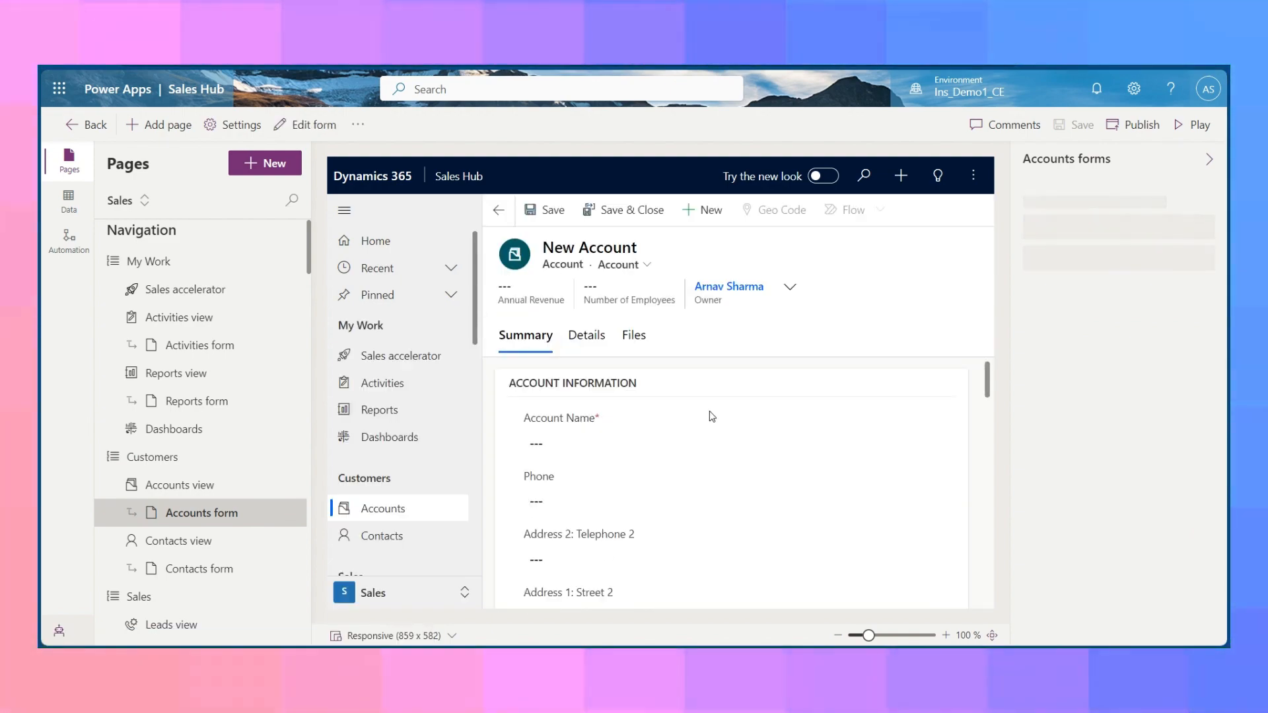
scroll(710, 412, down, 1)
scroll(646, 484, up, 1)
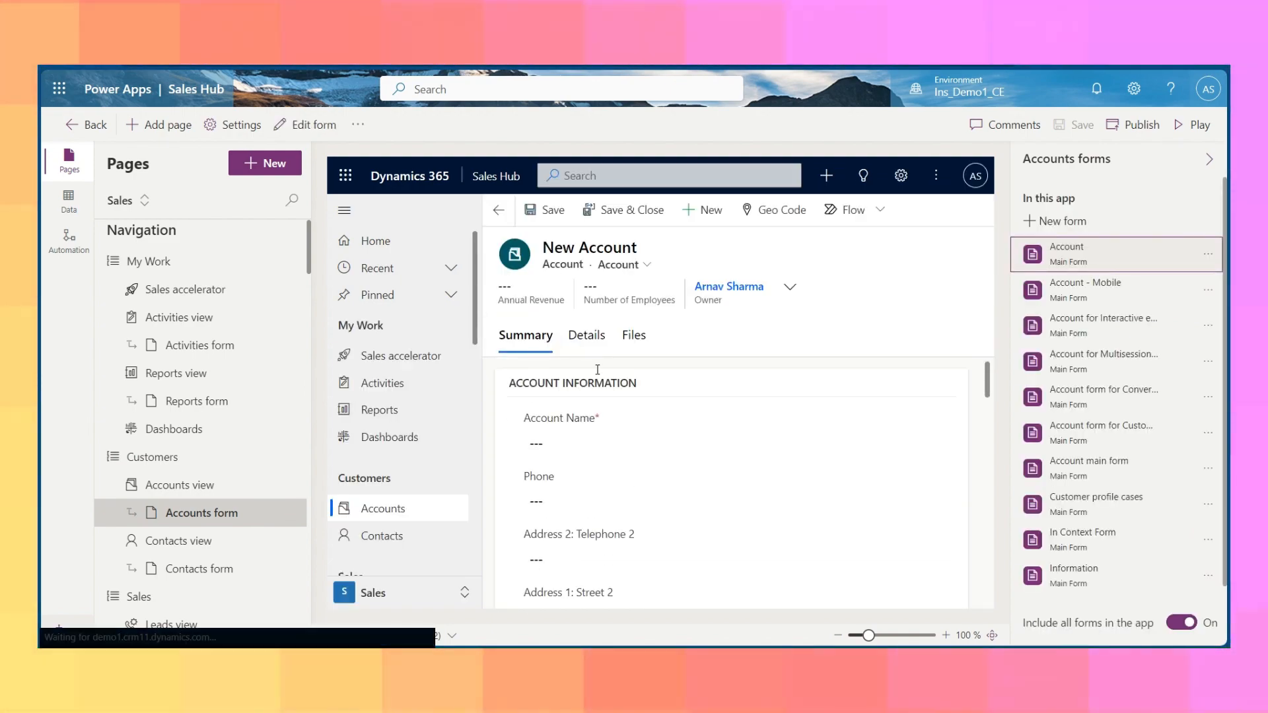